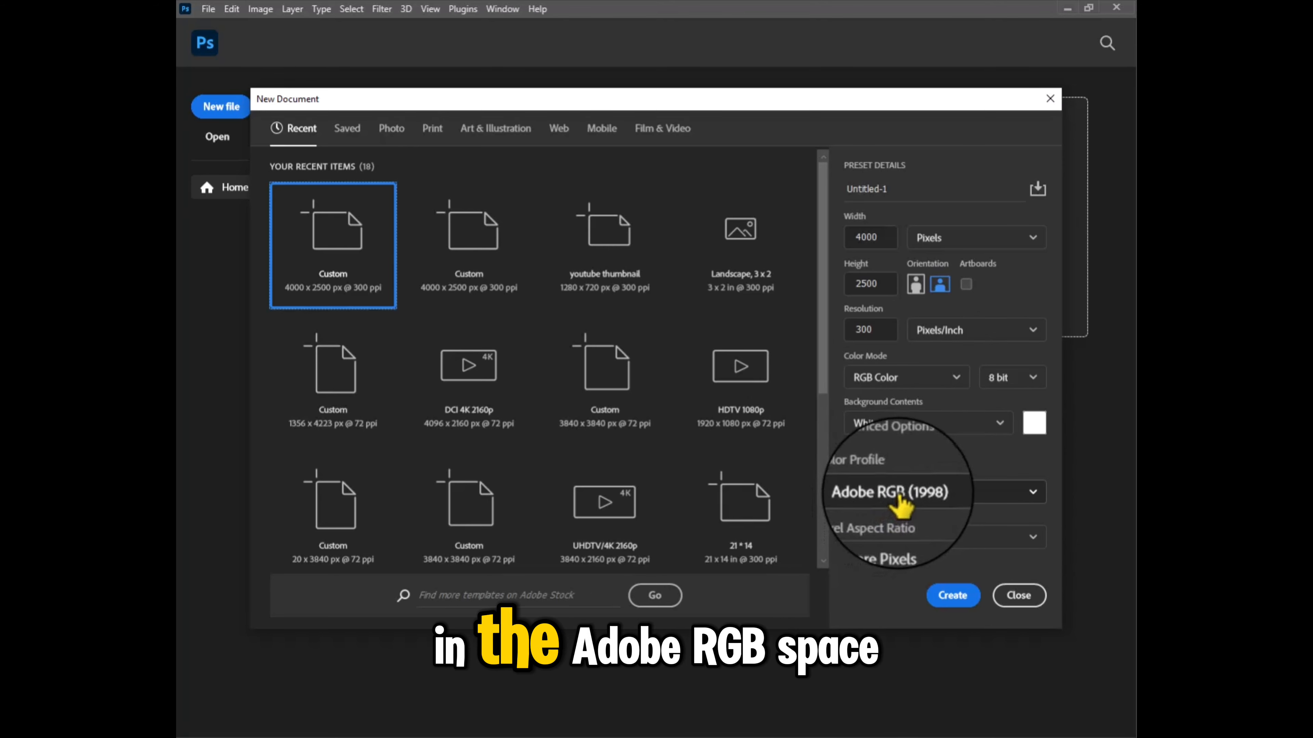
Step: Create the 4000 x 2500 px, 300 ppi RGB document with the Adobe RGB (1998) profile, and open the house and Paris images together
left_click(952, 596)
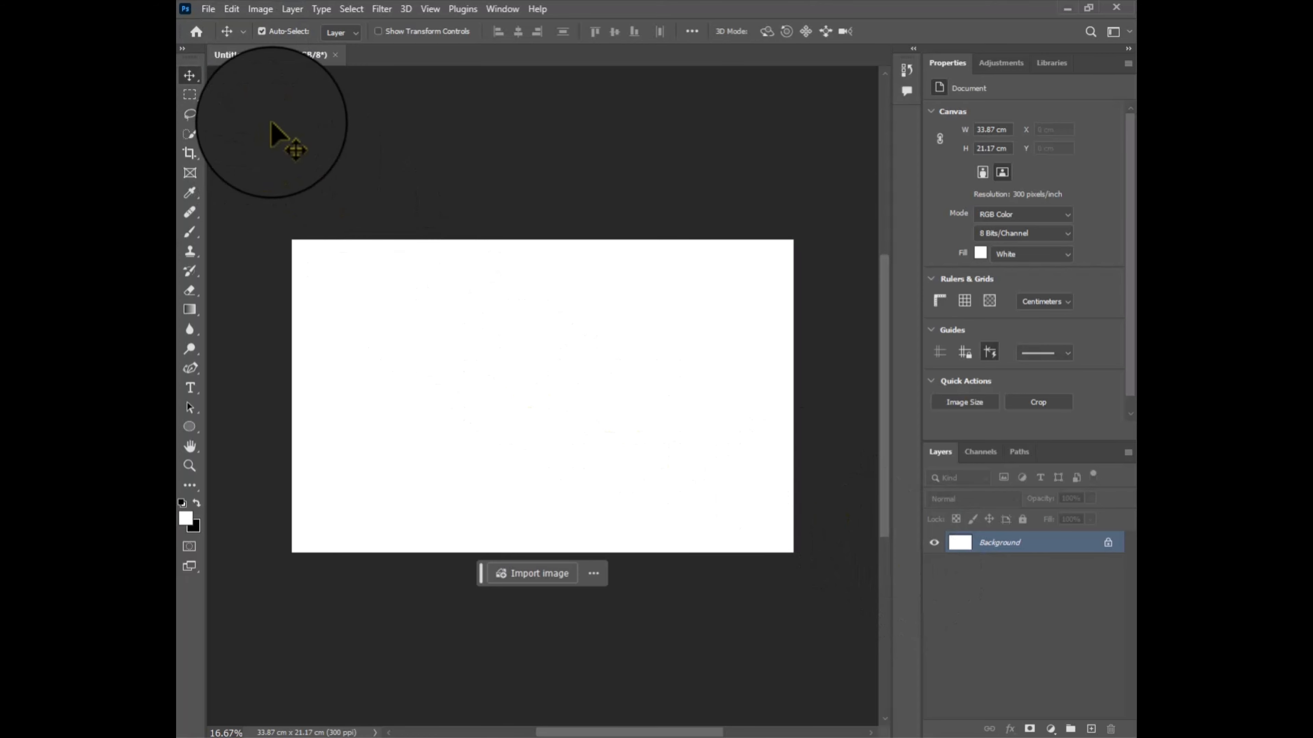
left_click(208, 8)
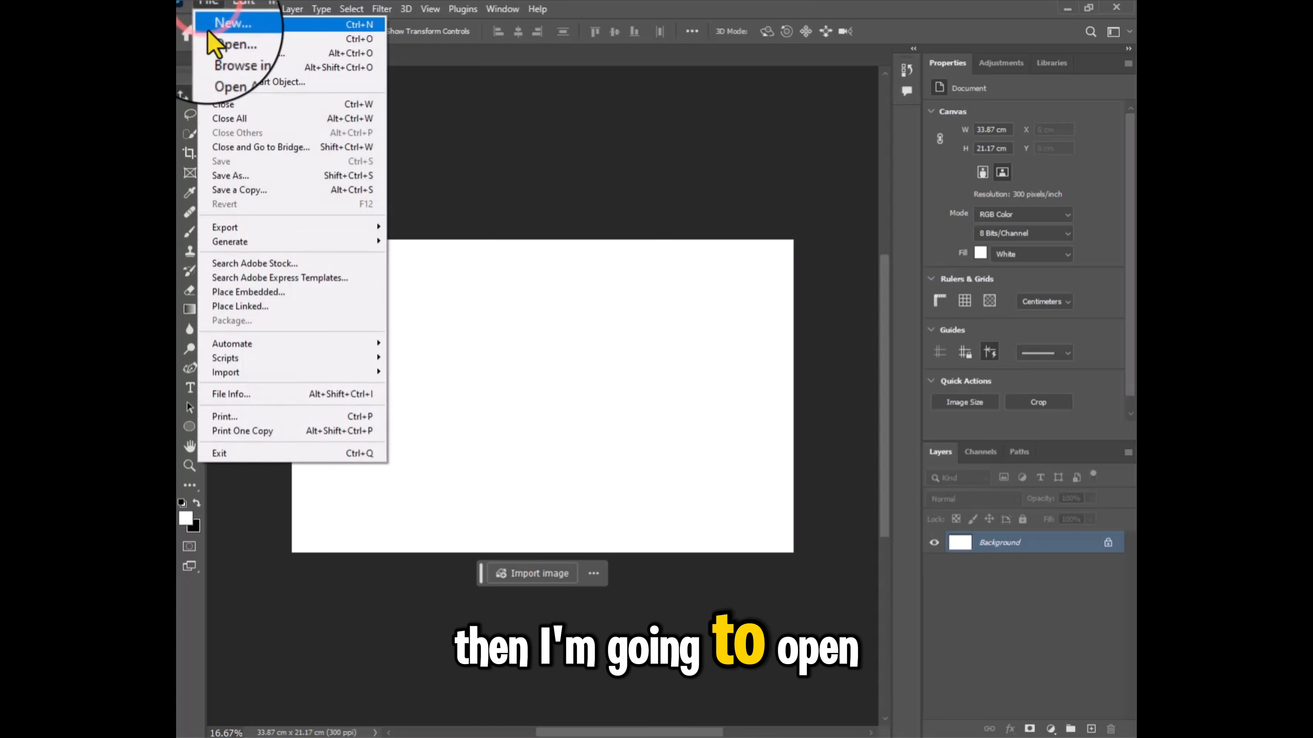
left_click(220, 39)
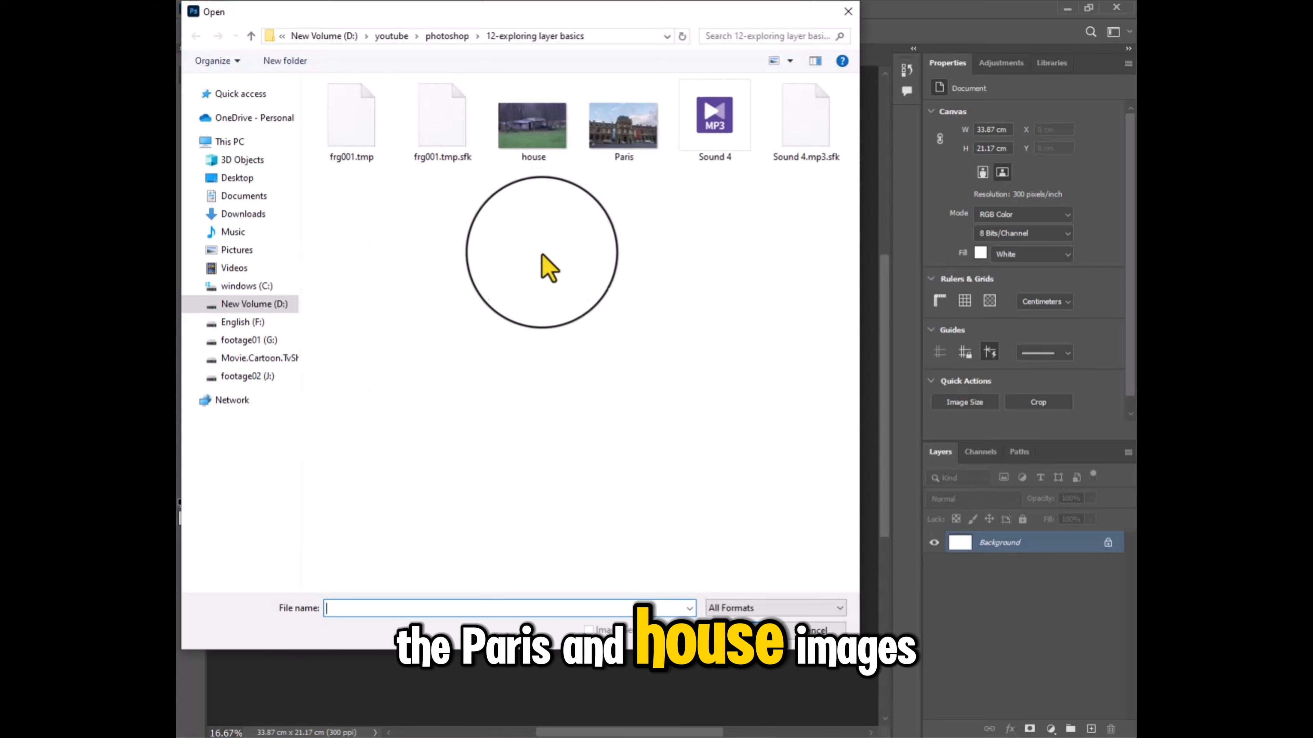
left_click(532, 155)
left_click(636, 155, "ctrl")
left_click(714, 632)
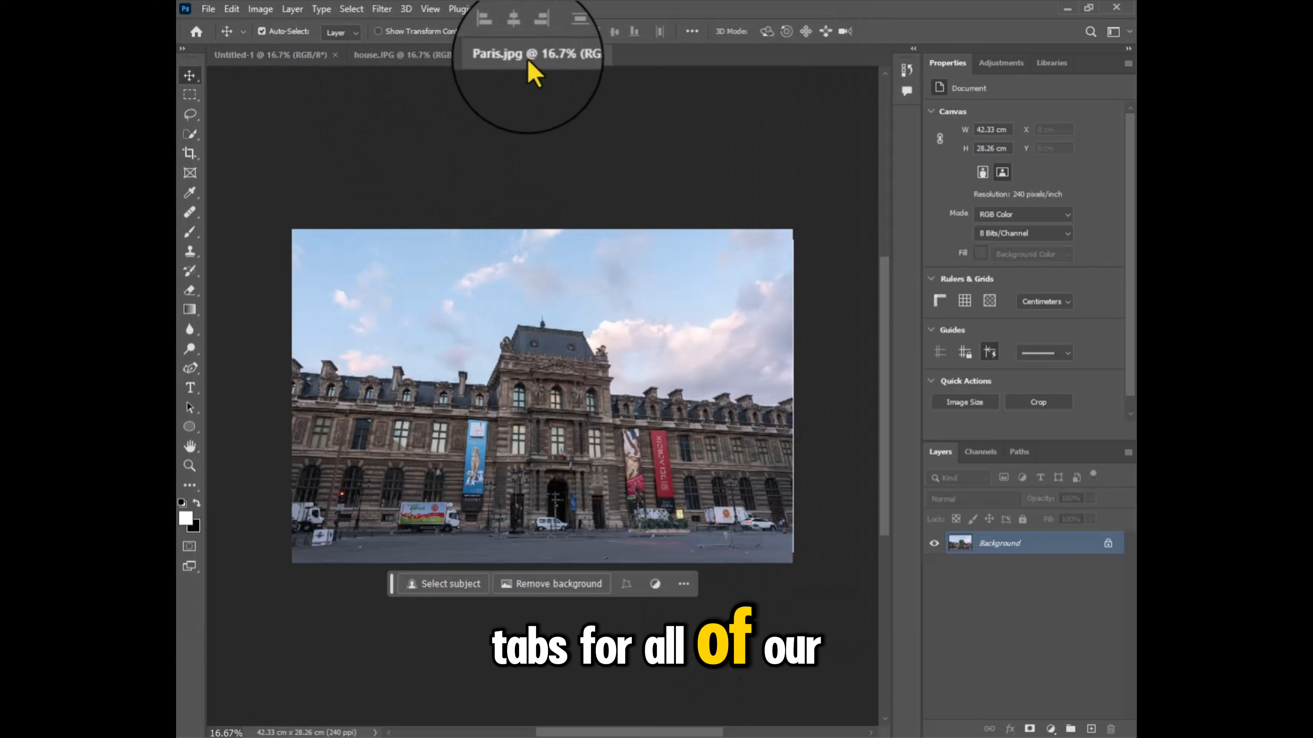
Step: View each open document in turn, switching between Paris.jpg, house.JPG and Untitled-1, and finish on Untitled-1
left_click(537, 56)
left_click(427, 54)
left_click(269, 52)
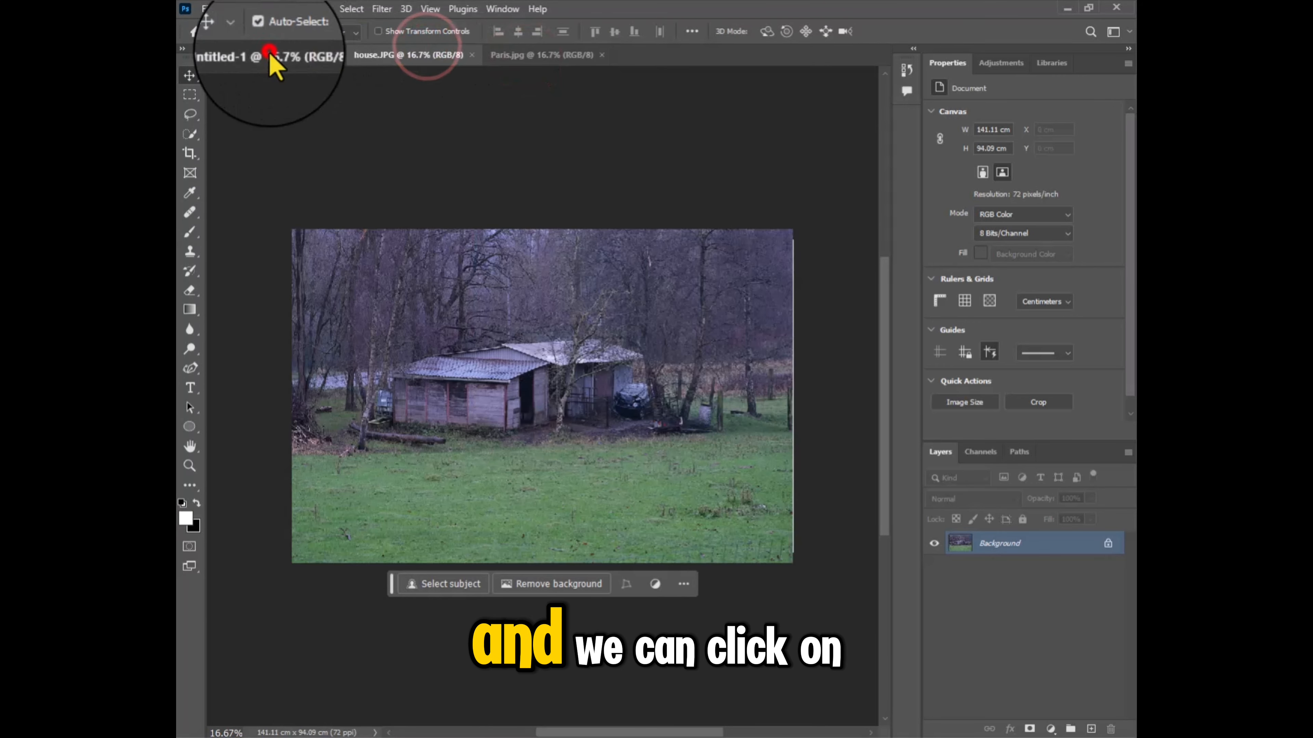
left_click(398, 55)
left_click(494, 55)
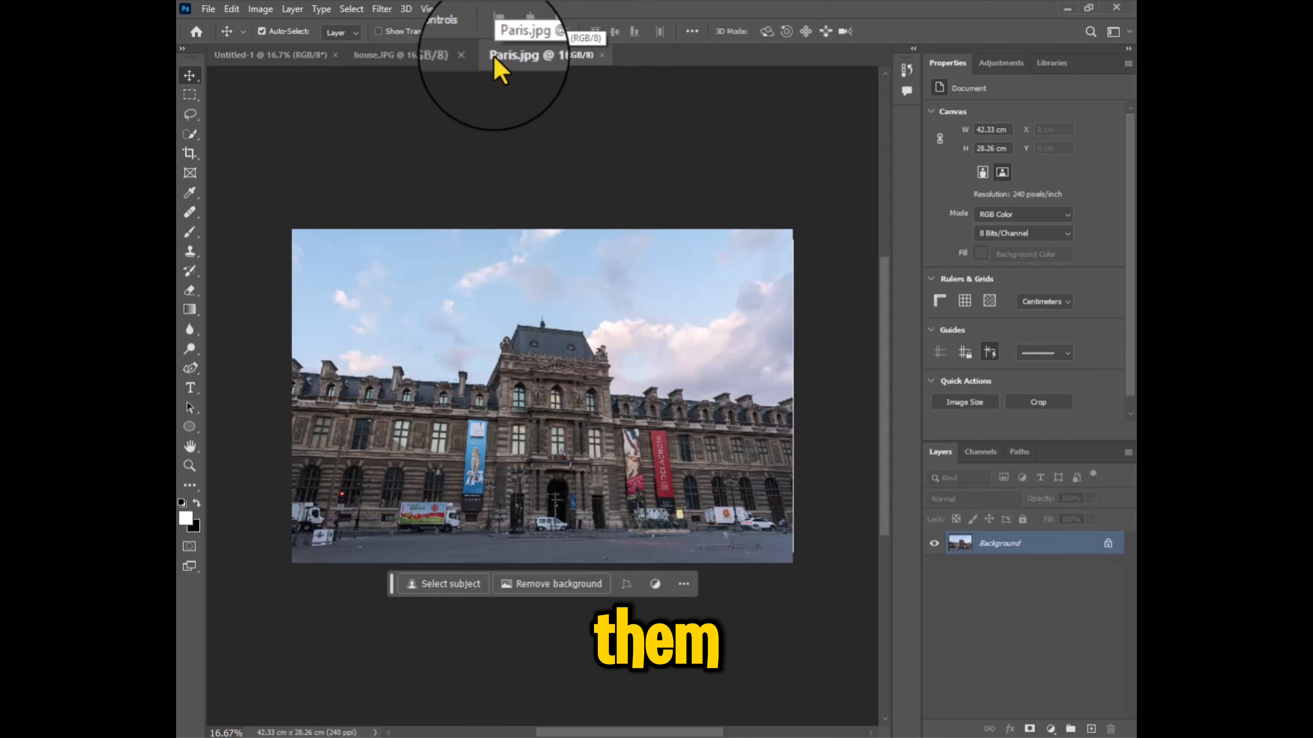
left_click(413, 55)
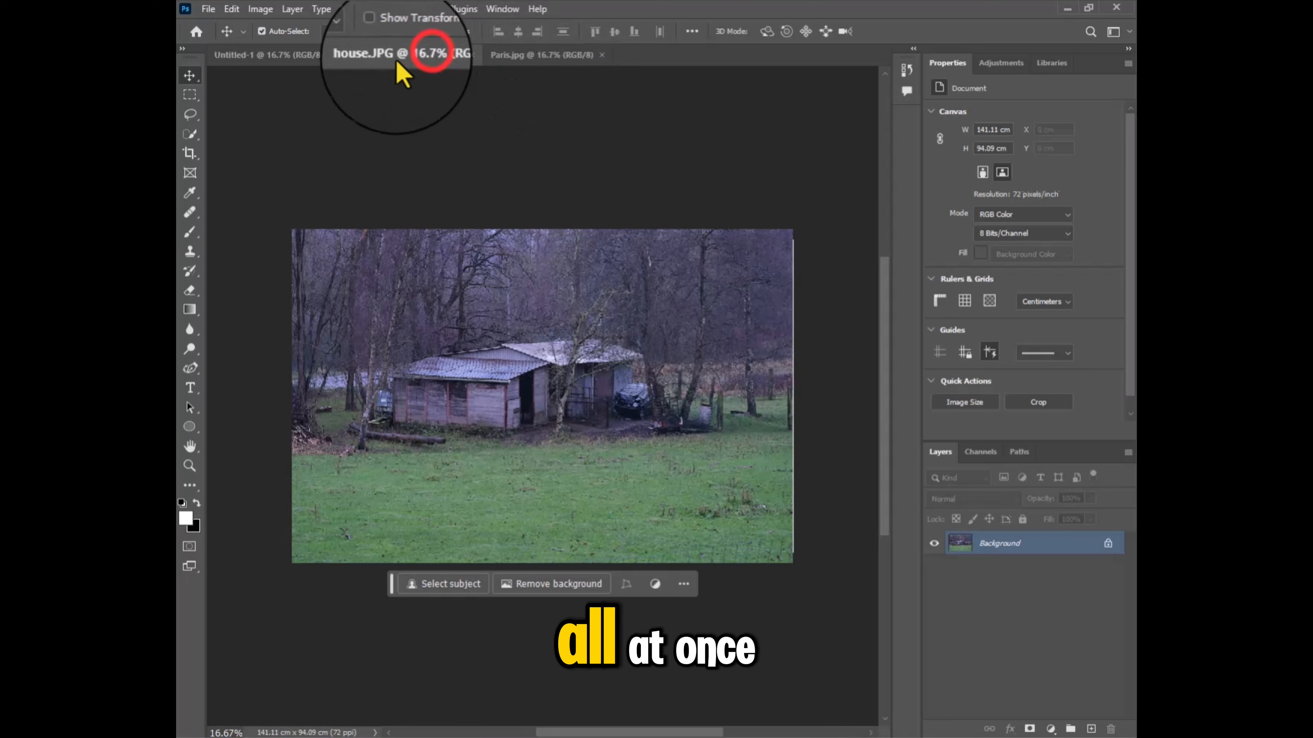
left_click(309, 55)
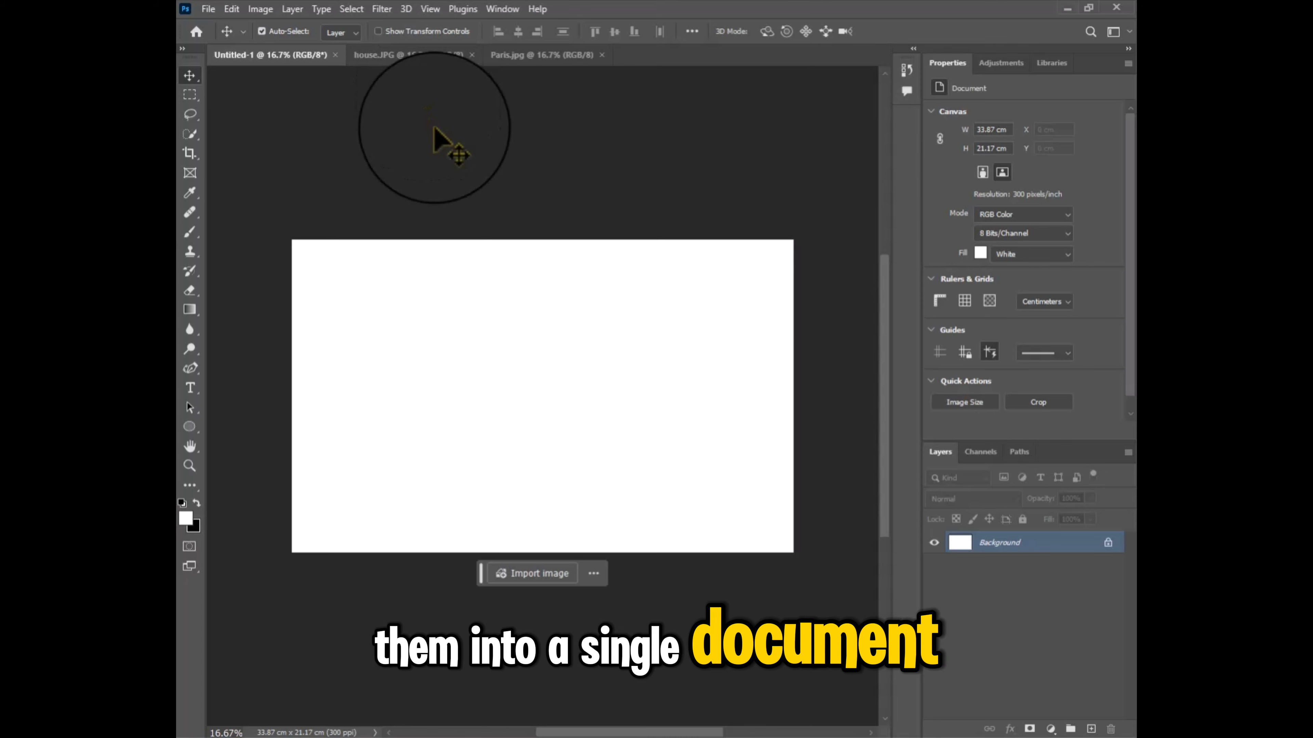
Step: Arrange the three open documents with the Tile layout
left_click(501, 9)
left_click(501, 15)
left_click(502, 13)
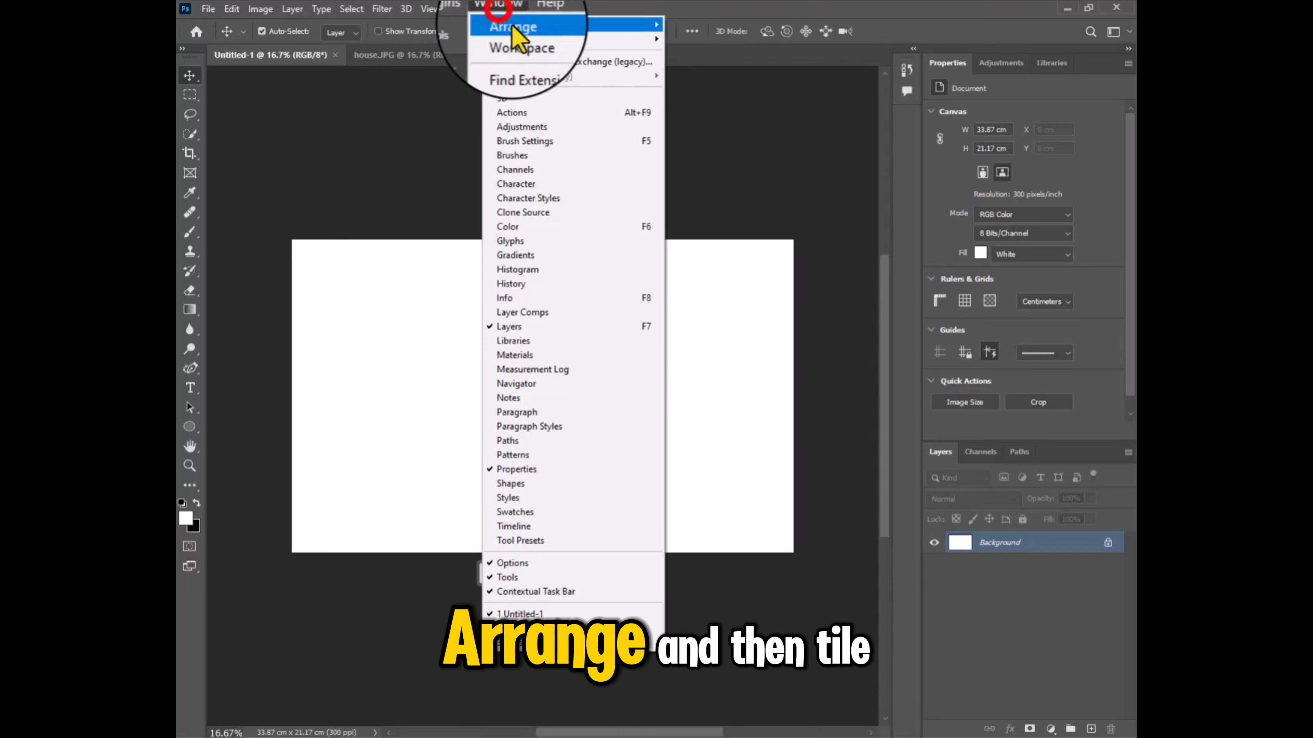
left_click(519, 26)
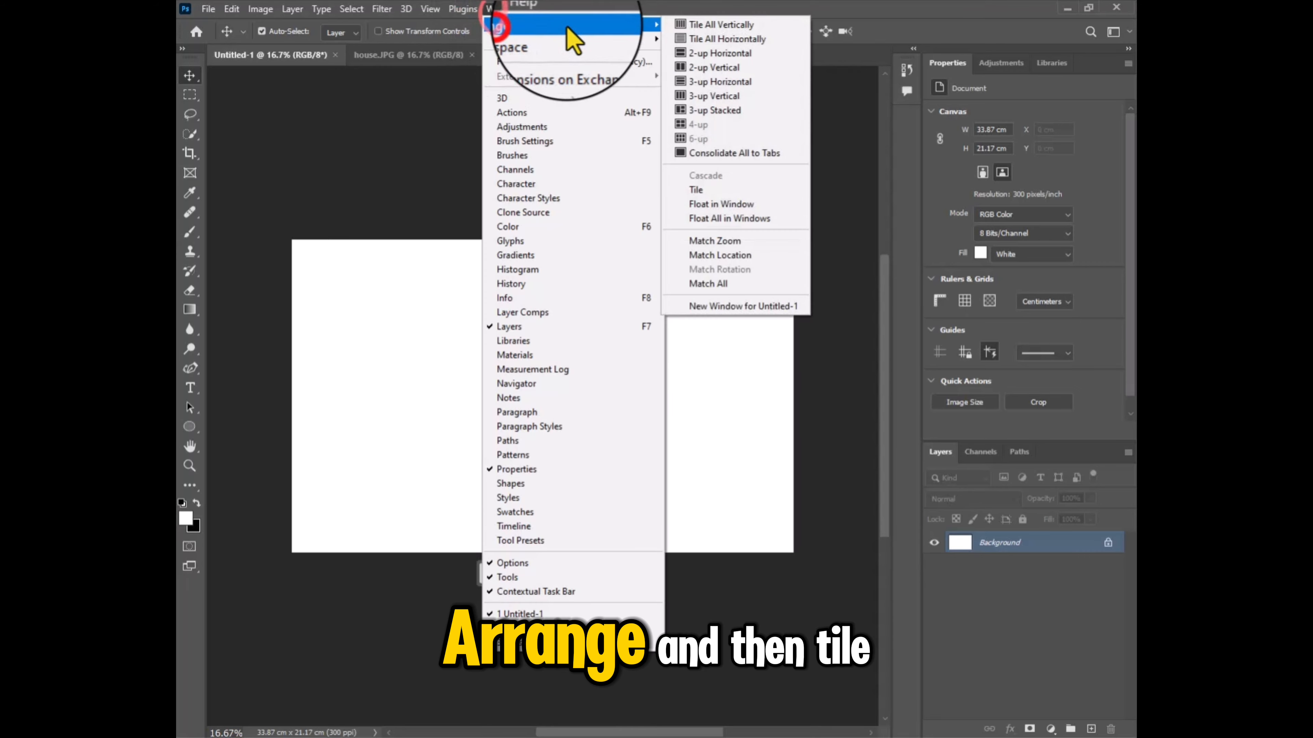
left_click(706, 190)
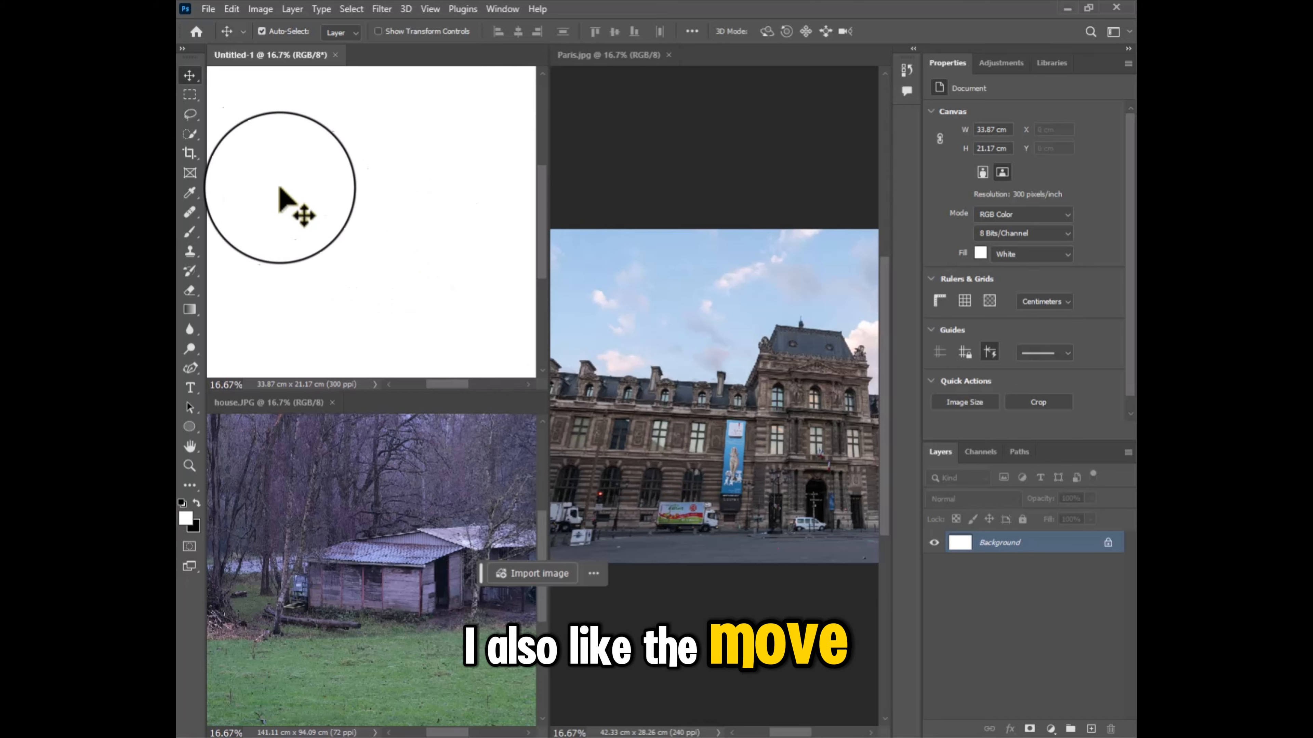
Step: Copy the Paris.jpg Background layer into Untitled-1, accepting the color conversion and suppressing further profile mismatch warnings, and close Paris.jpg
left_click(594, 197)
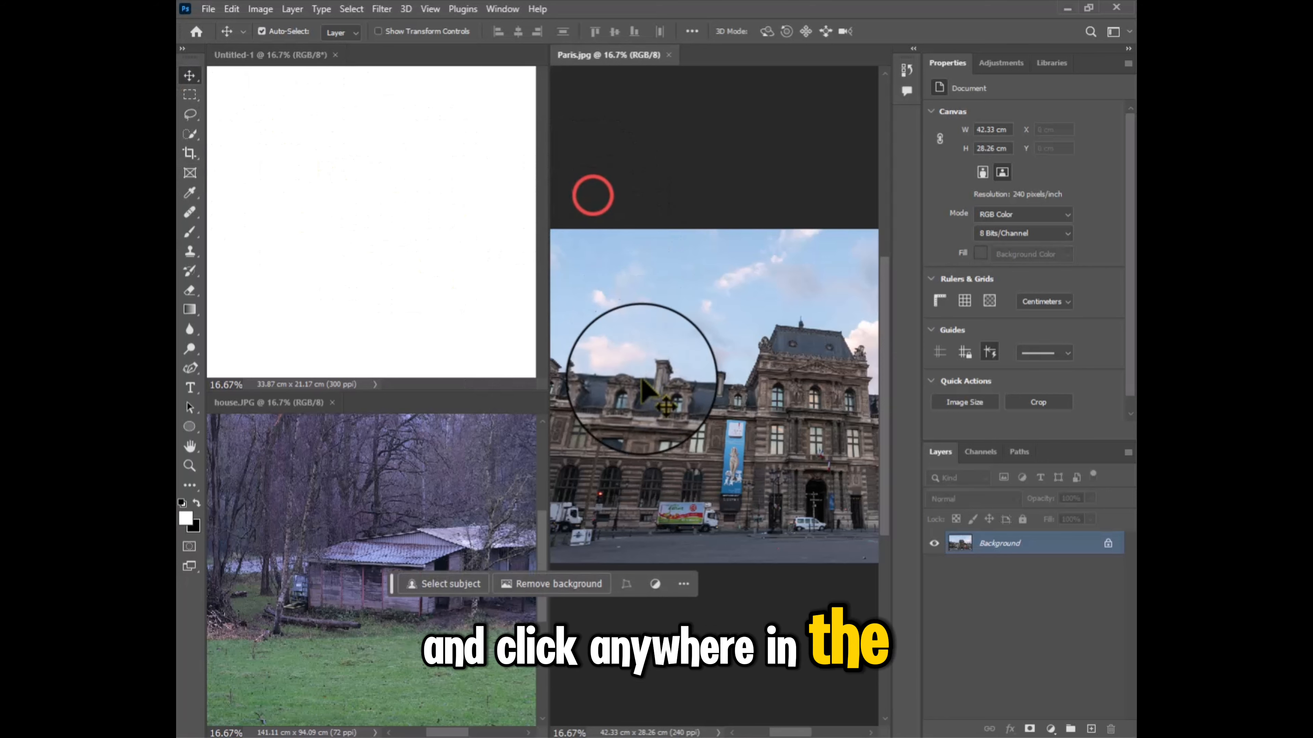
left_click(646, 409)
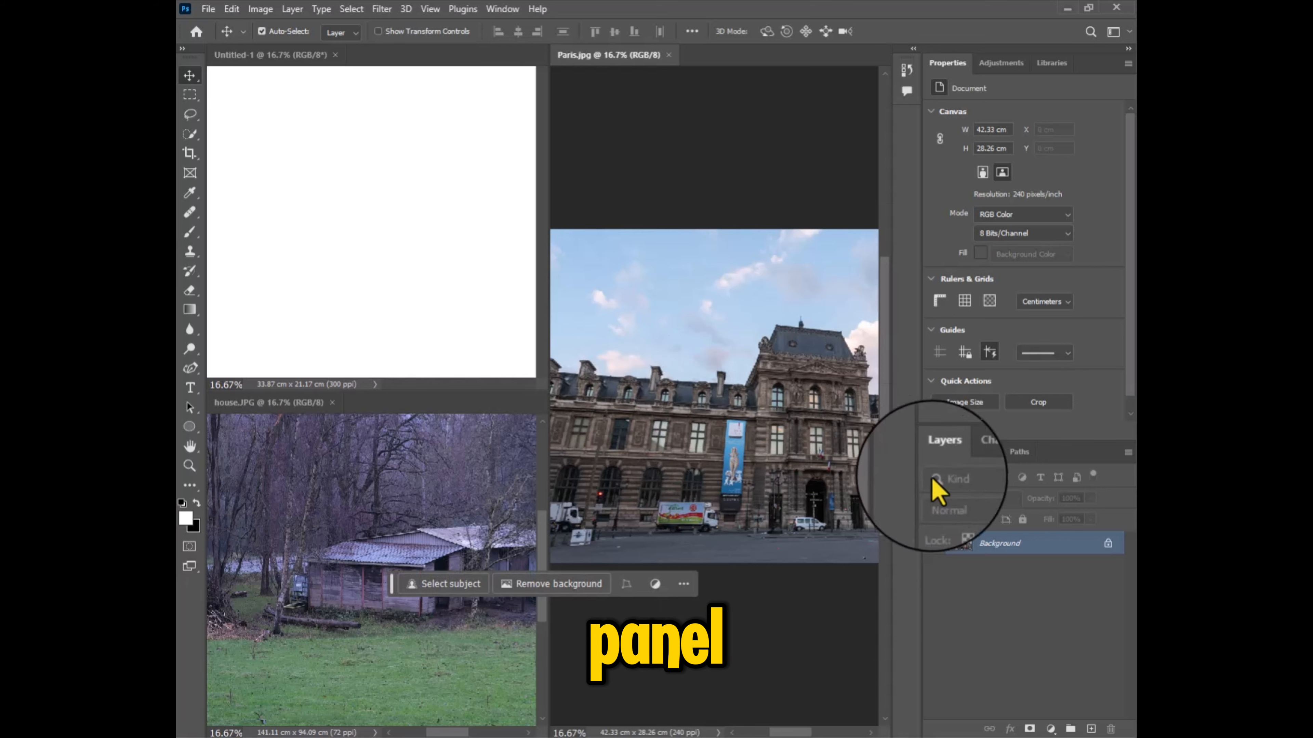
left_click_drag(961, 543, 380, 236)
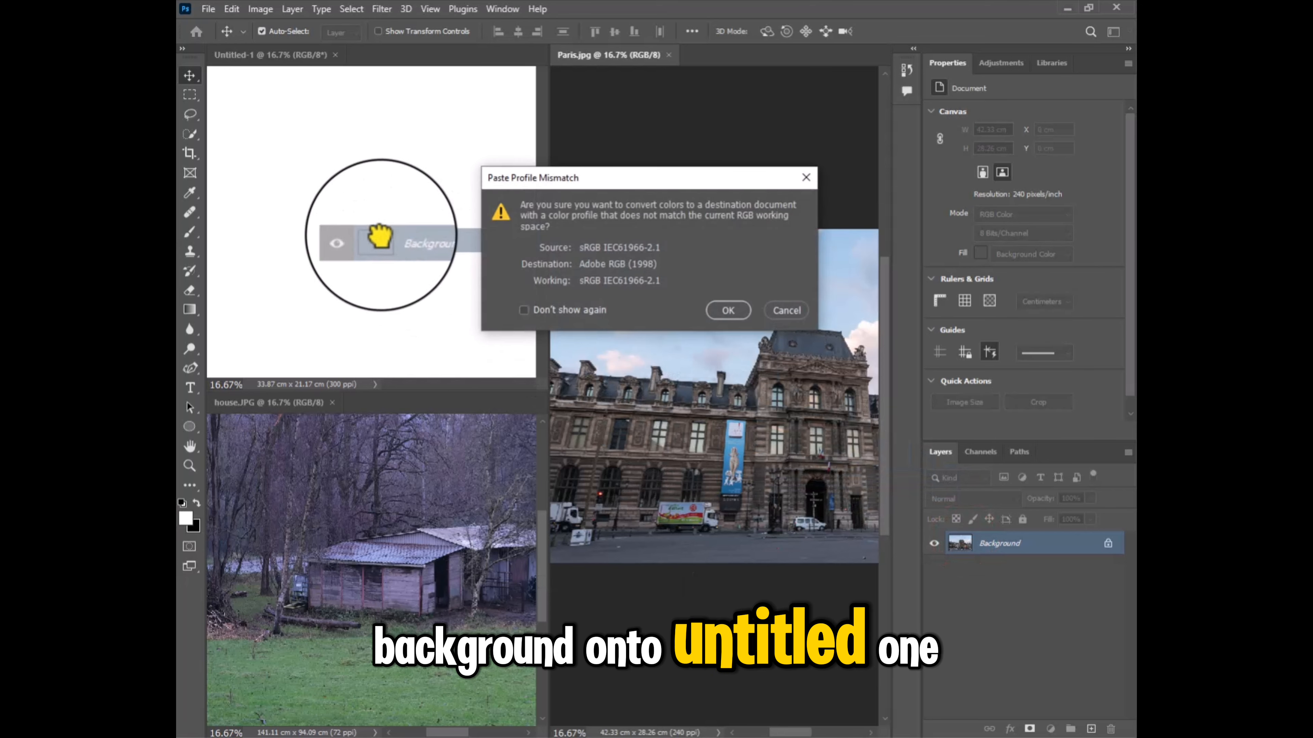
left_click(523, 310)
left_click(728, 310)
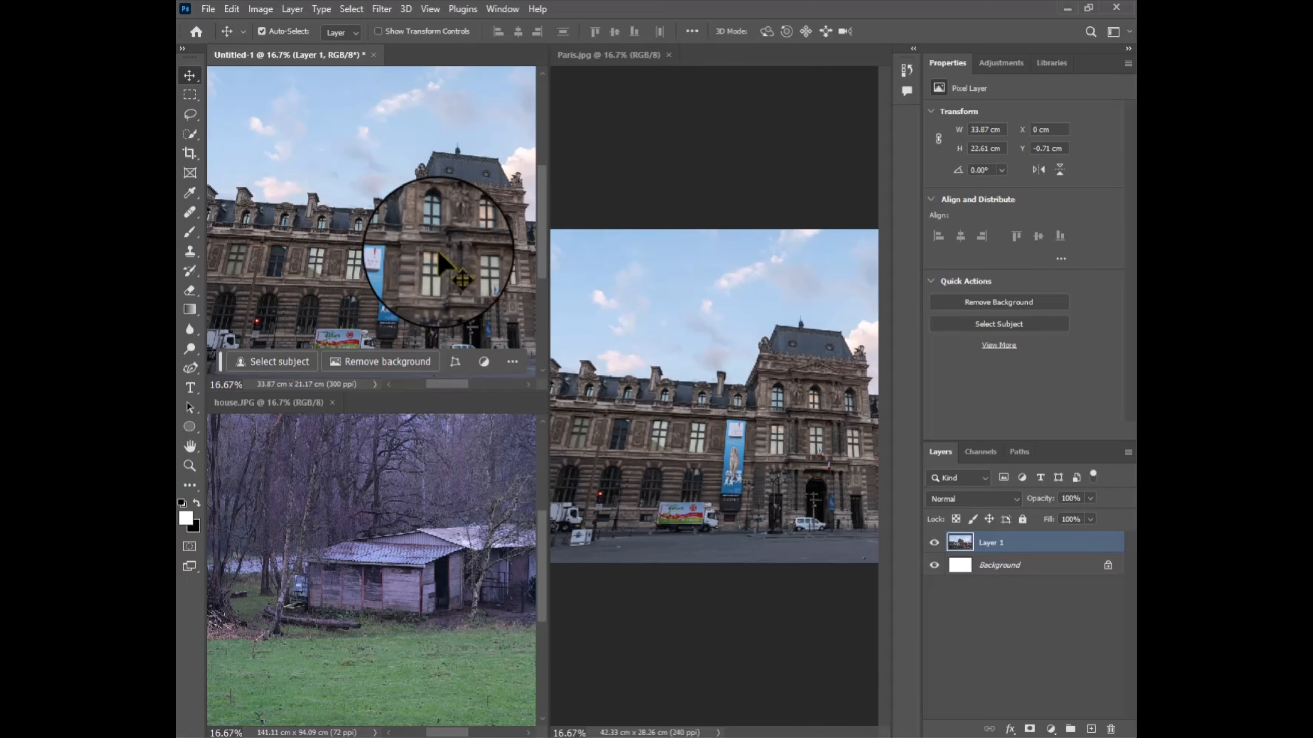
left_click(668, 55)
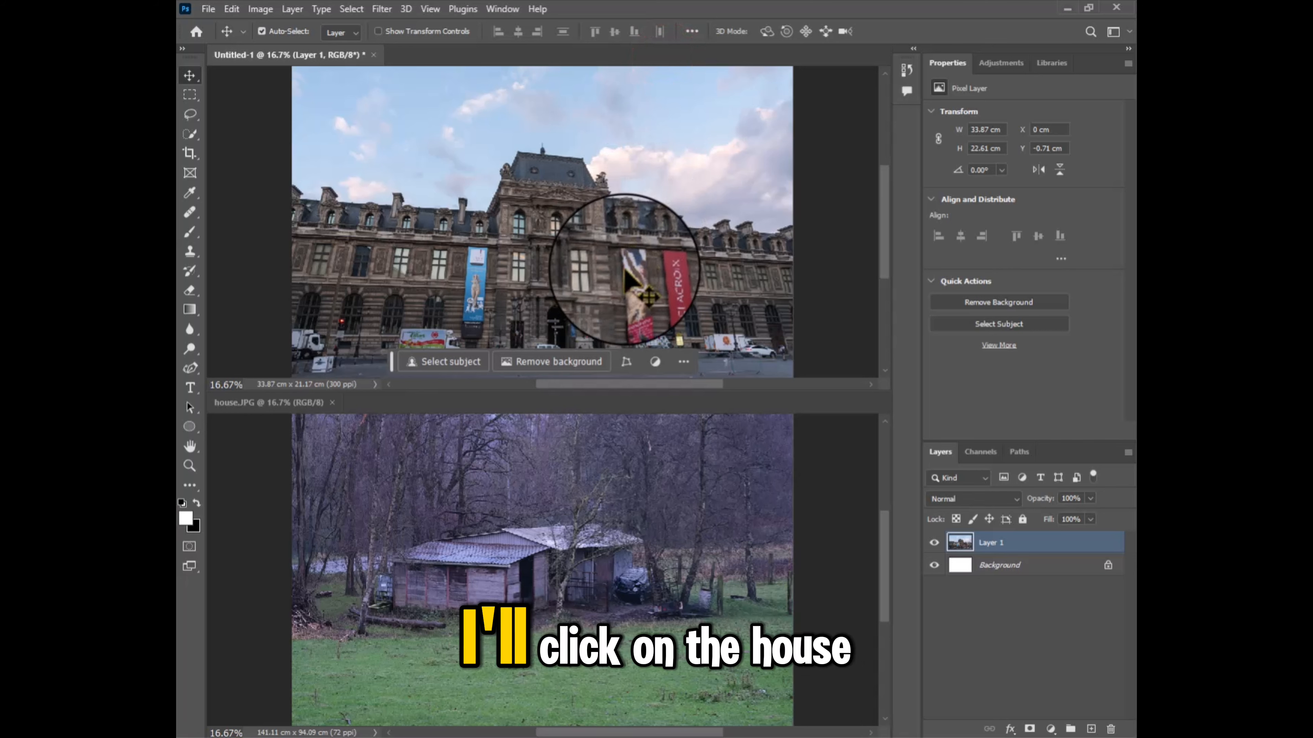
Step: Copy the Background layer of house.JPG into Untitled-1 and close house.JPG
left_click(682, 472)
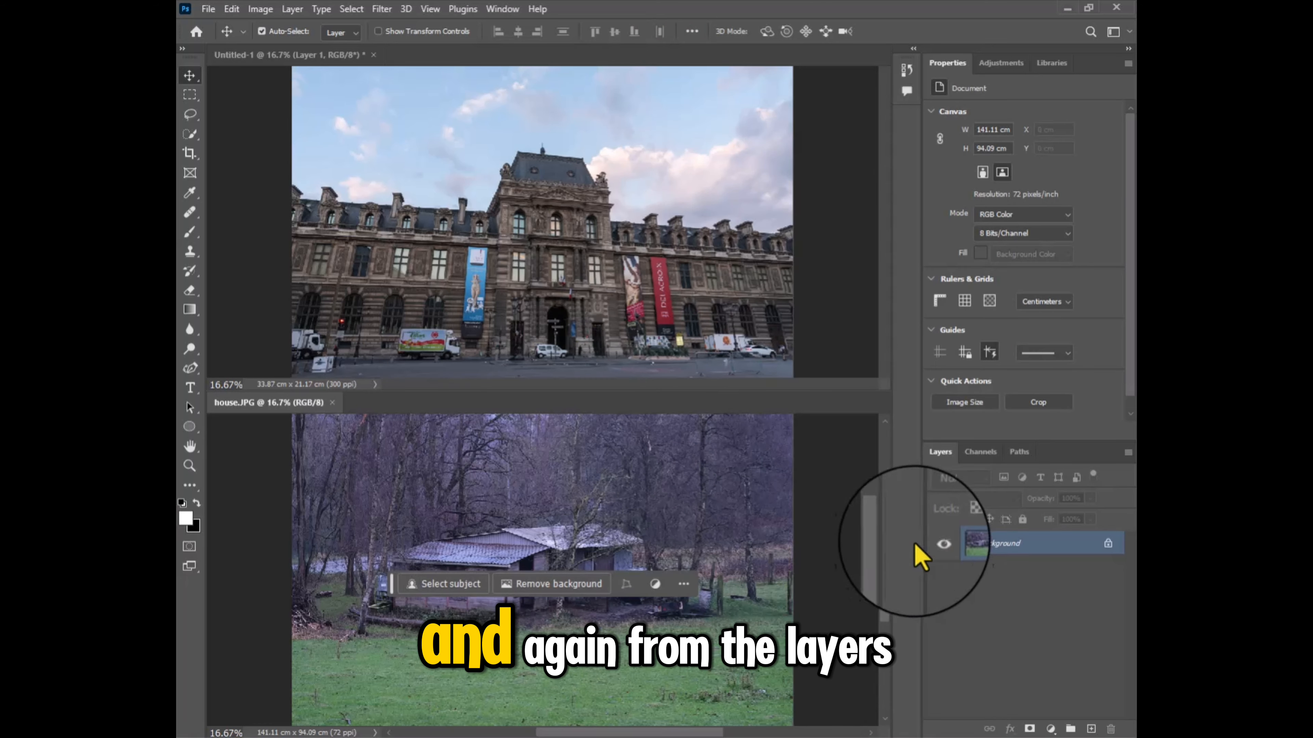
left_click_drag(956, 543, 521, 237)
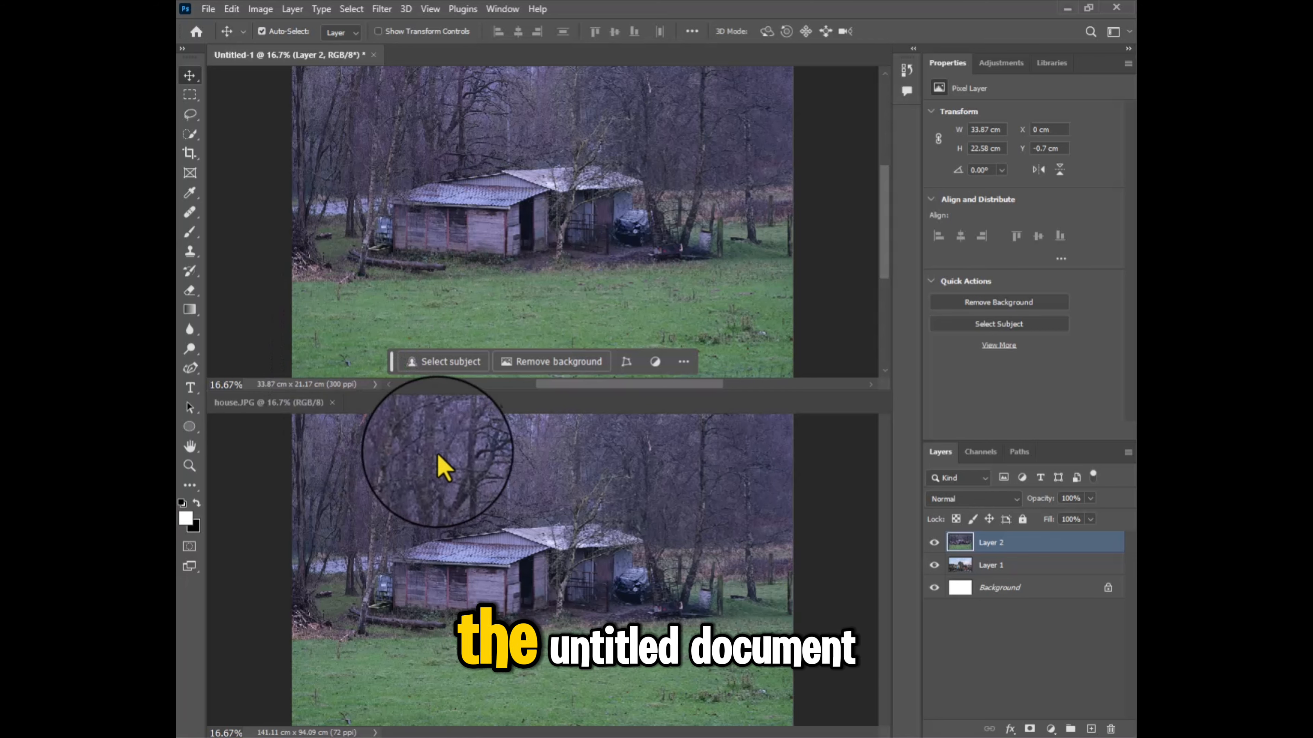
left_click(454, 455)
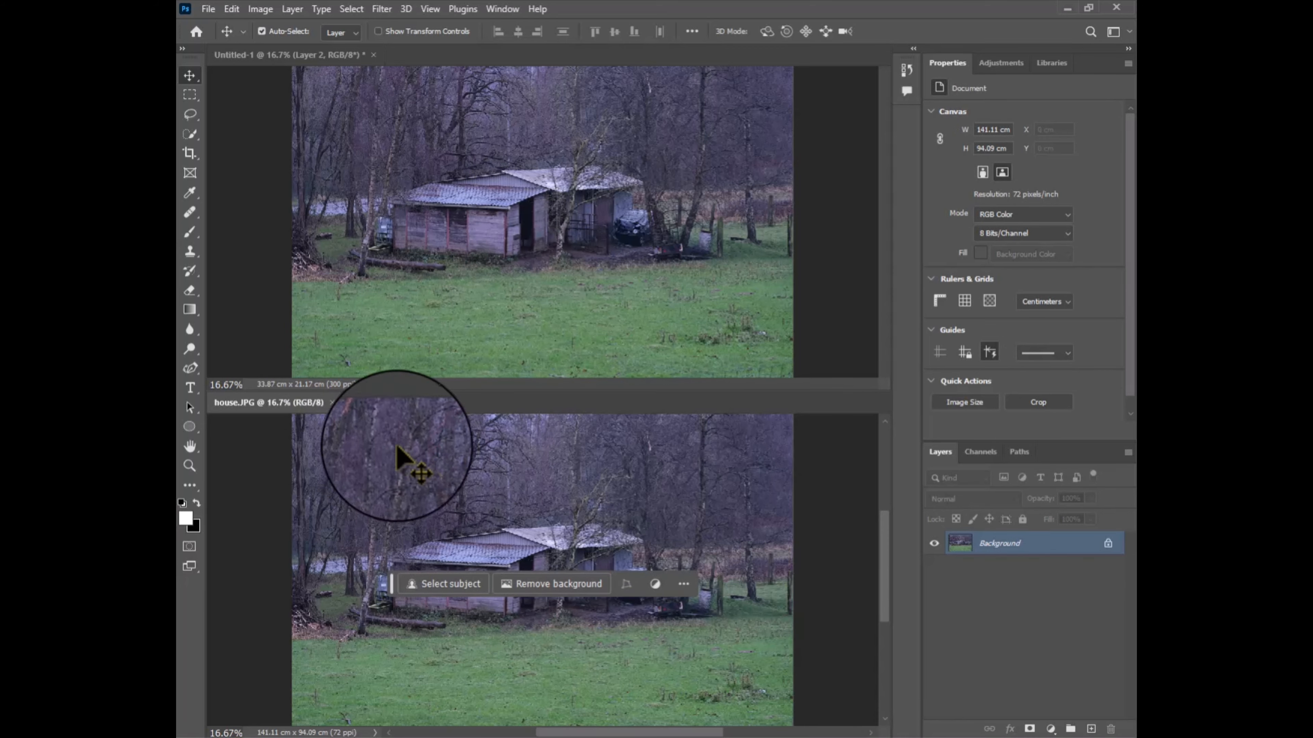
left_click(331, 402)
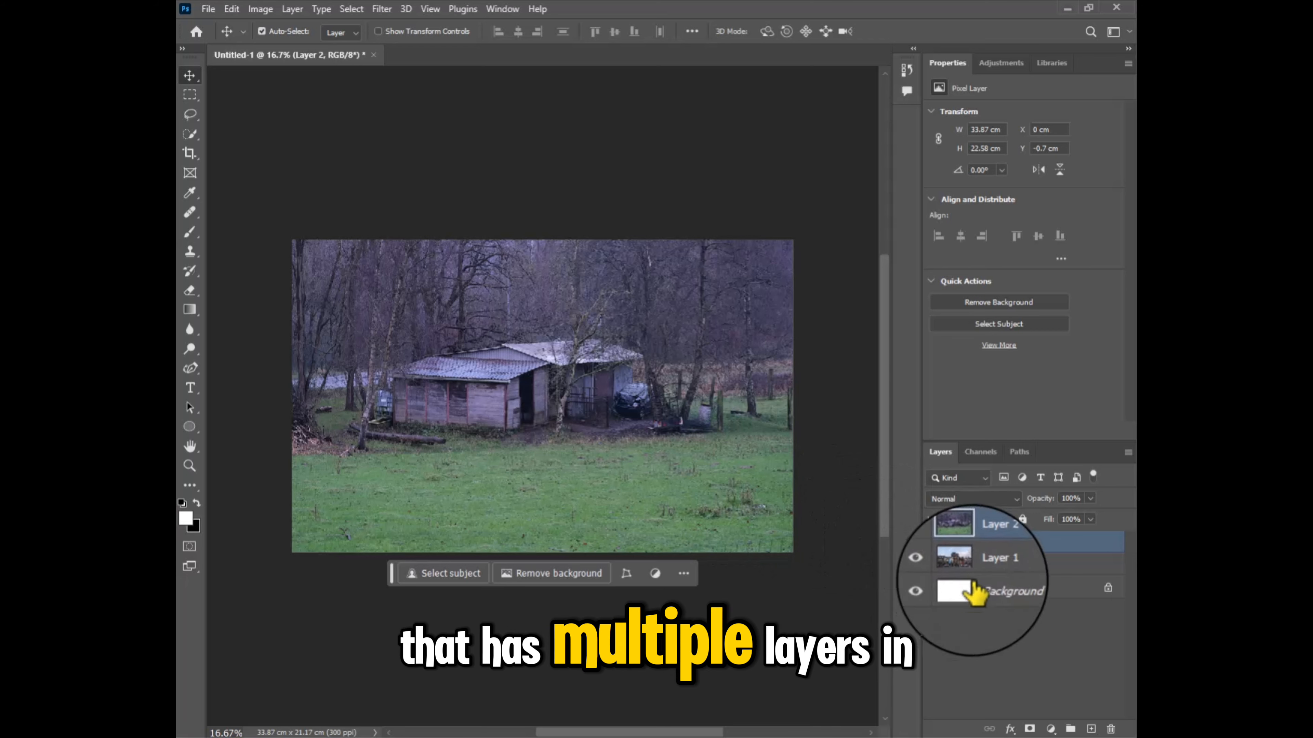
Step: Delete the house layer, Layer 2, and undo the deletion
key("Delete")
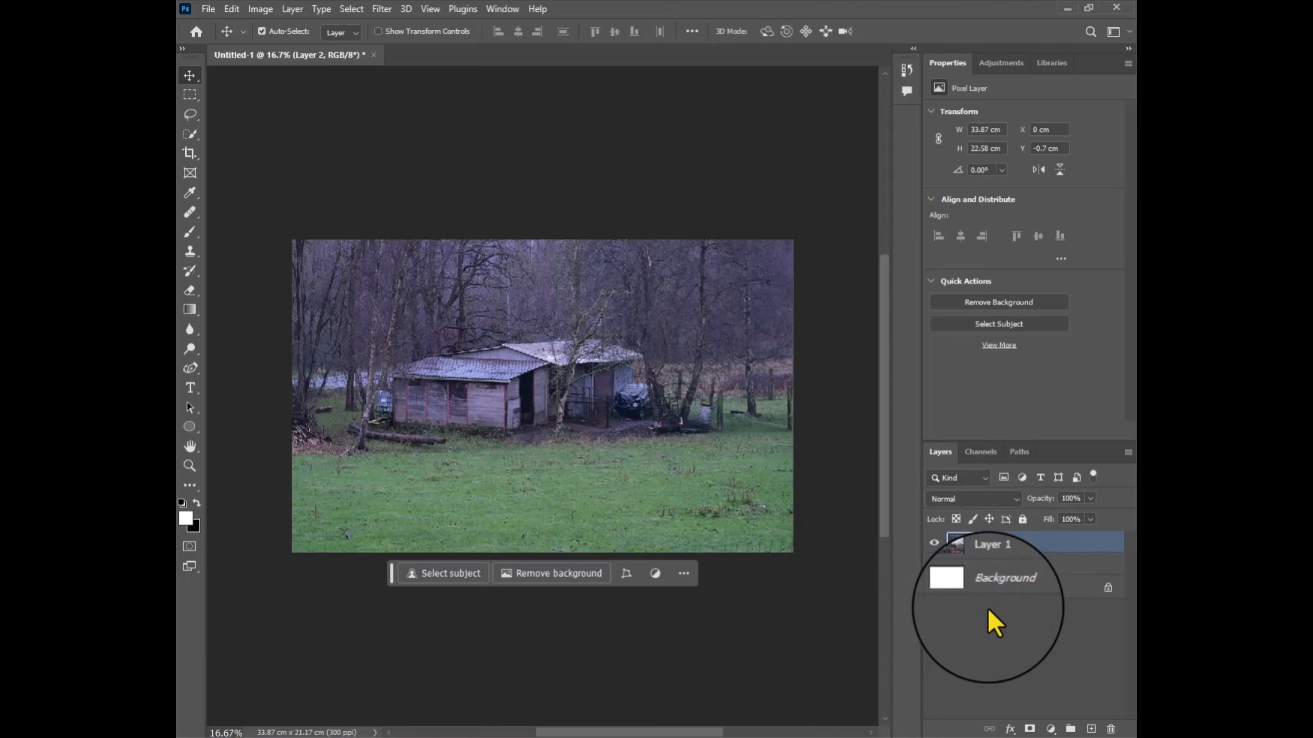
key("ctrl+z")
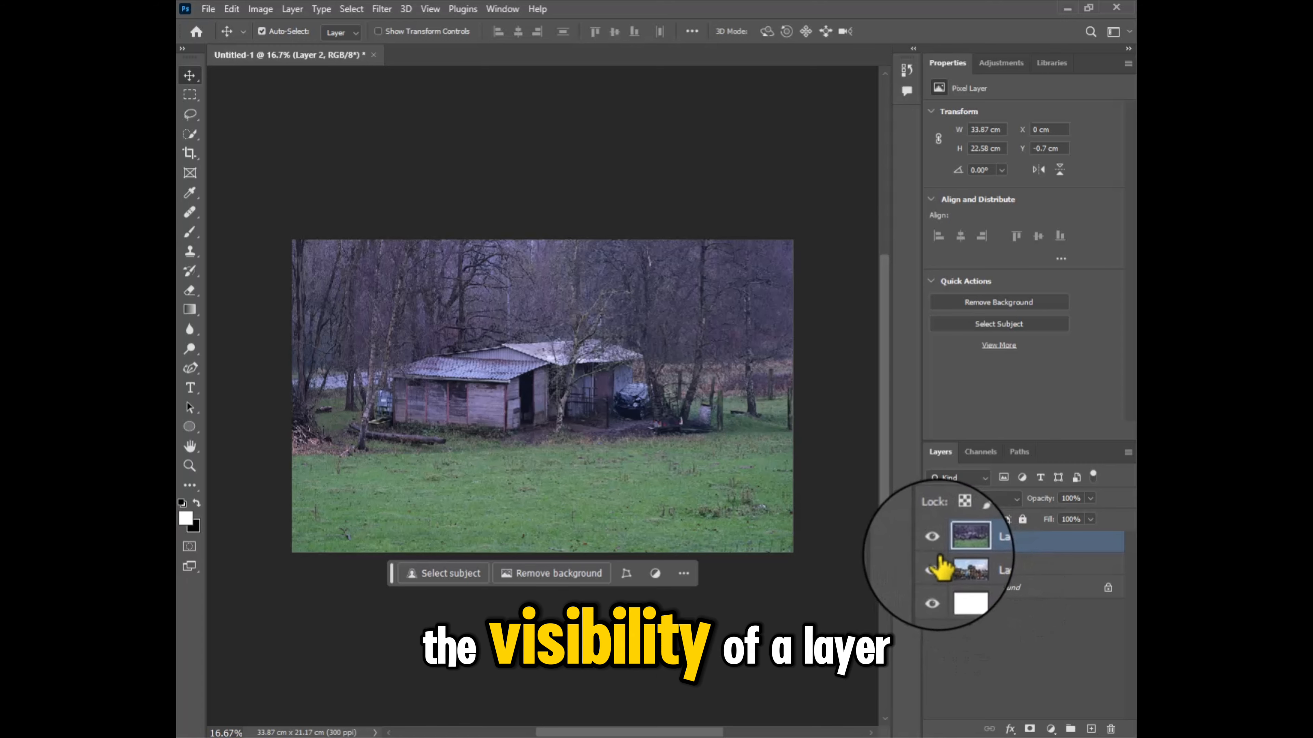
Step: Toggle the visibility of Layer 2 off and on, and leave it hidden to reveal the Paris layer
left_click(934, 542)
left_click(933, 543)
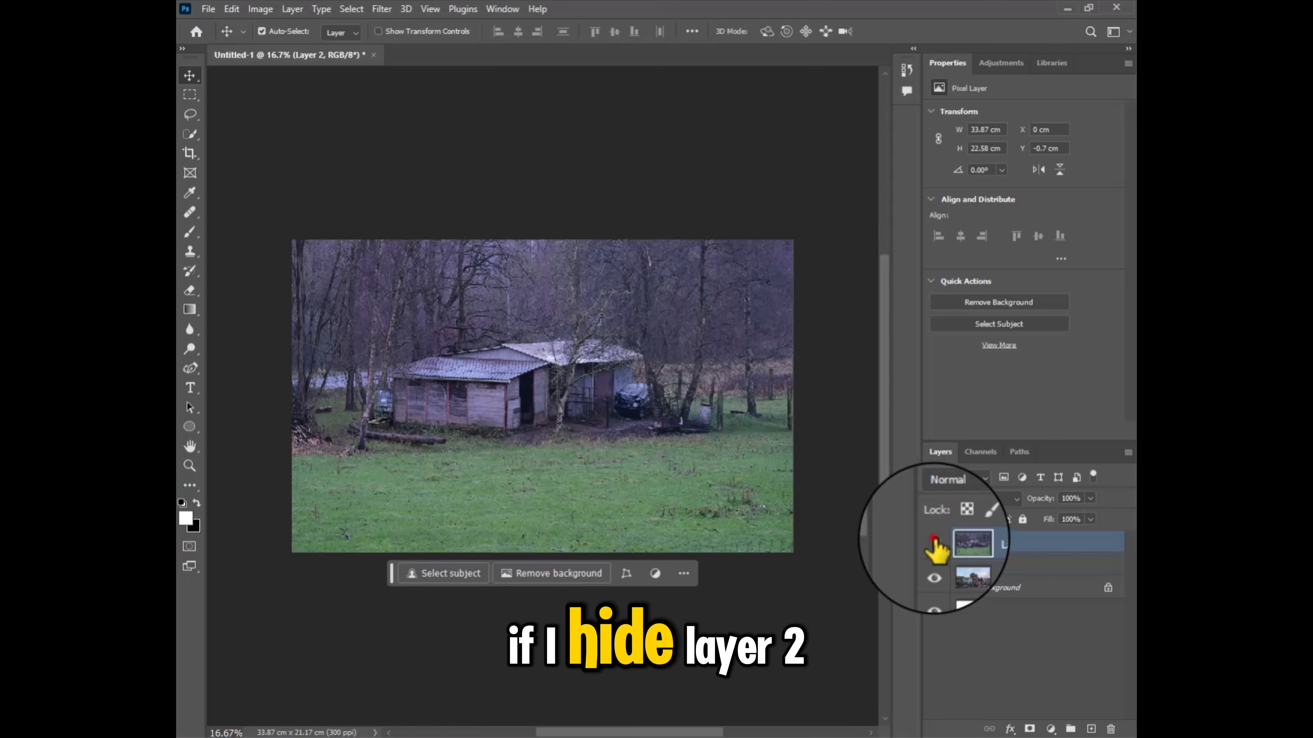
left_click(934, 543)
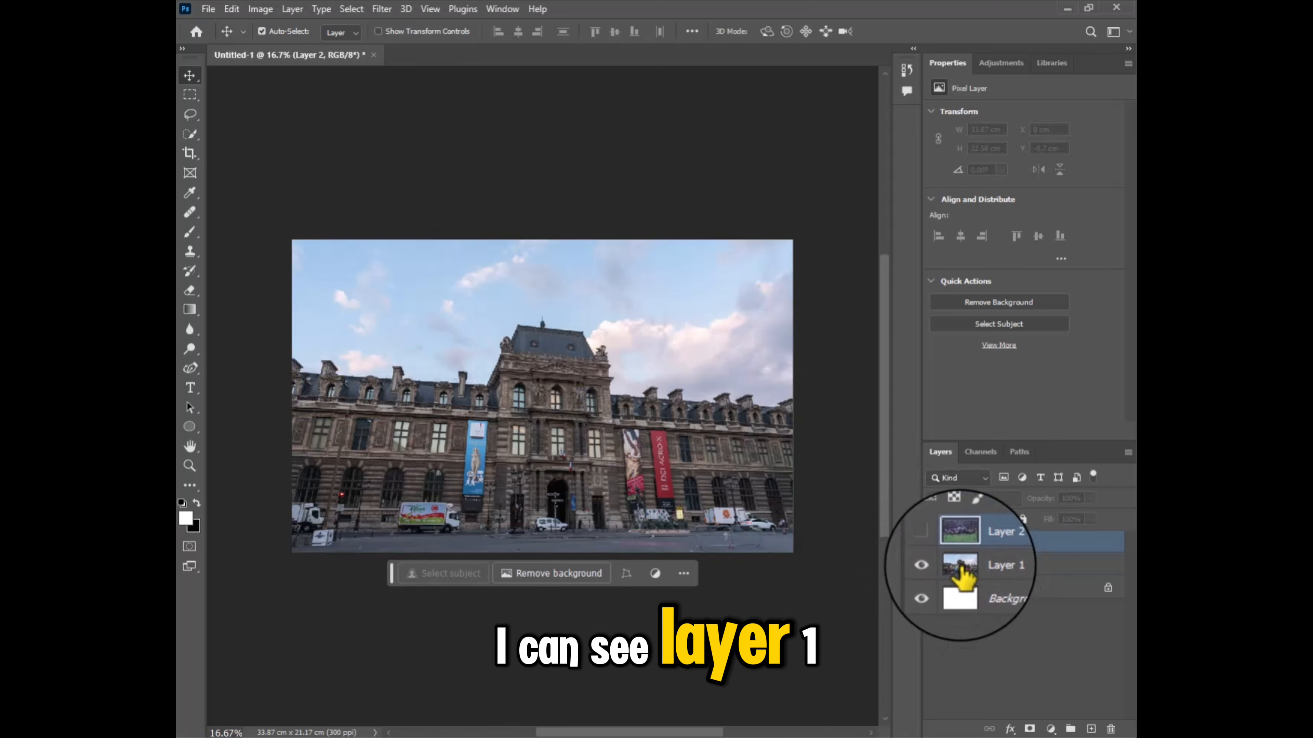
Step: Select Layer 1, switch the selection to the hidden Layer 2, and make Layer 2 visible
left_click(1013, 548)
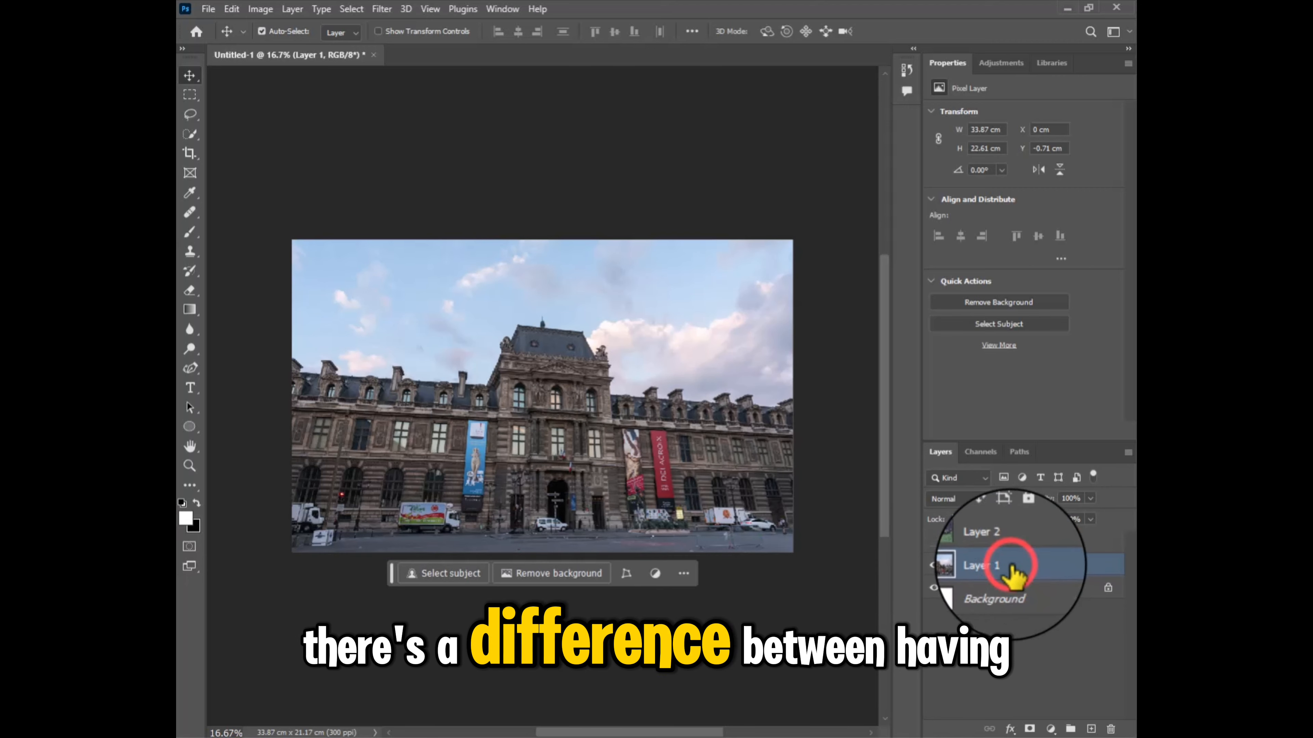
left_click(1008, 566)
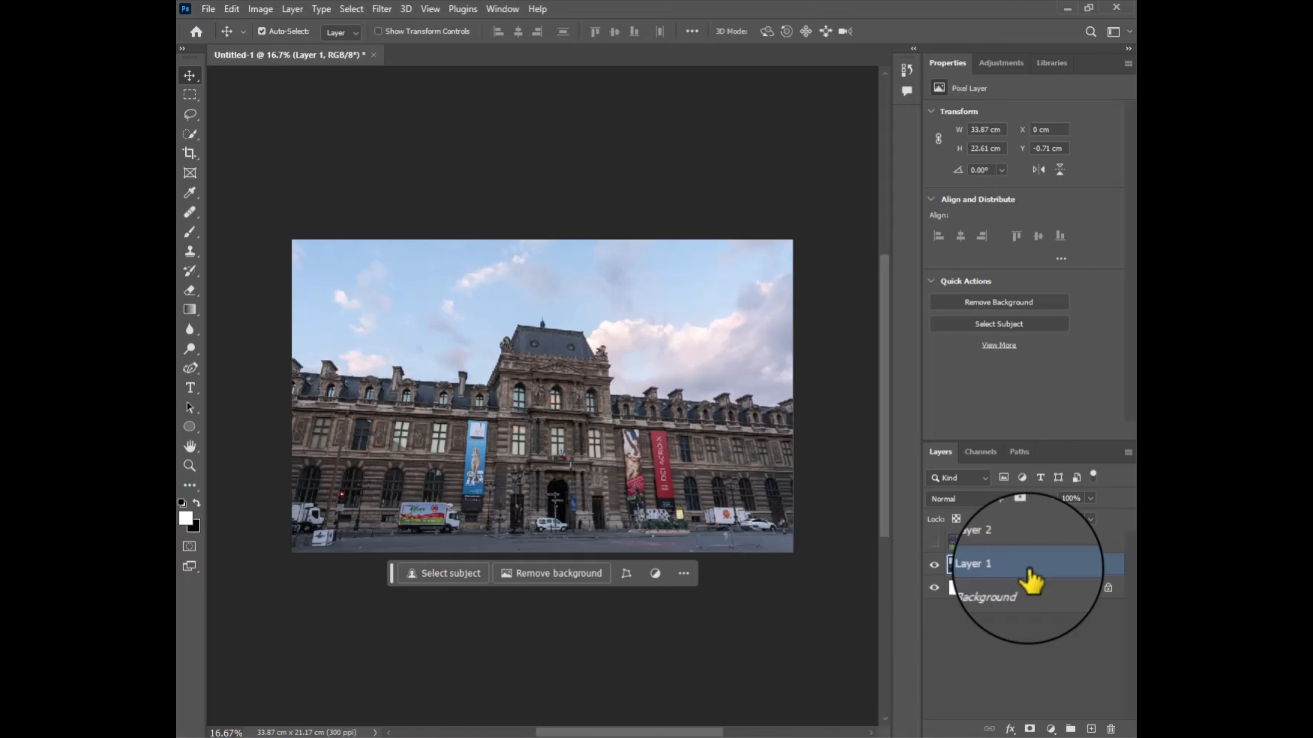
left_click(1012, 542)
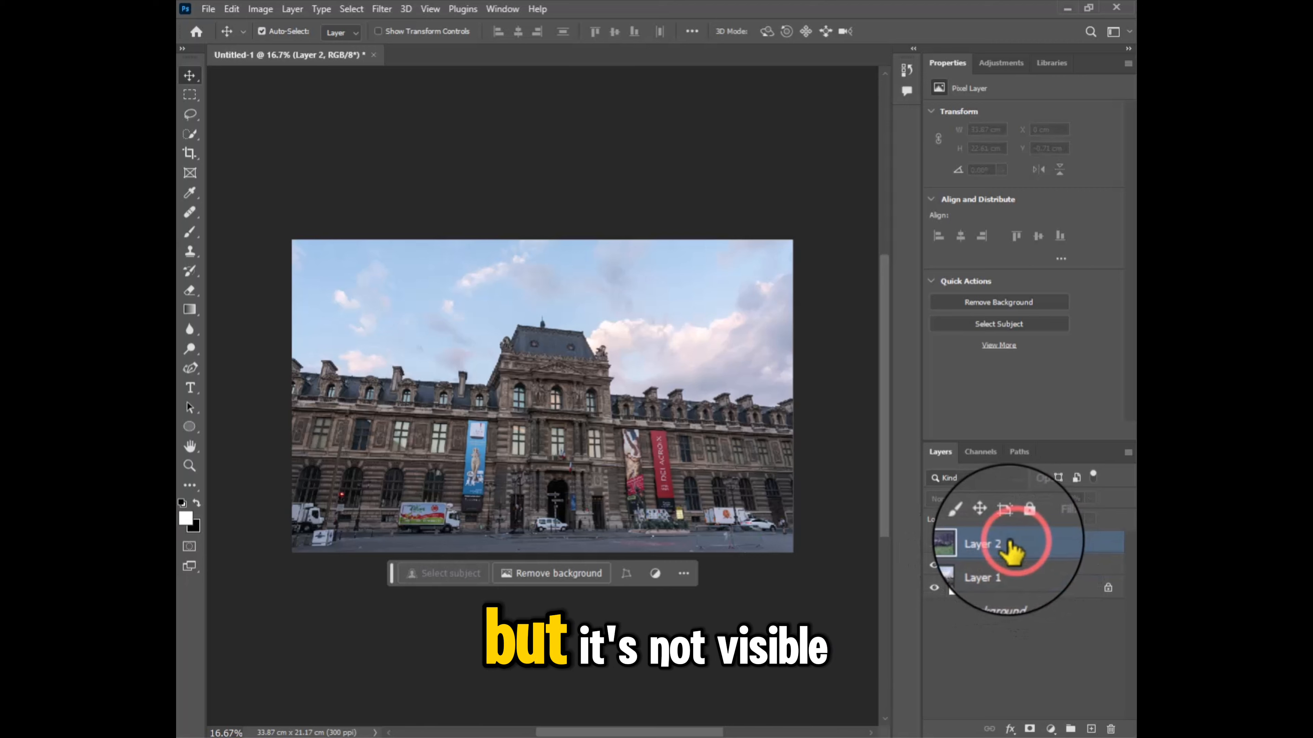
left_click(933, 543)
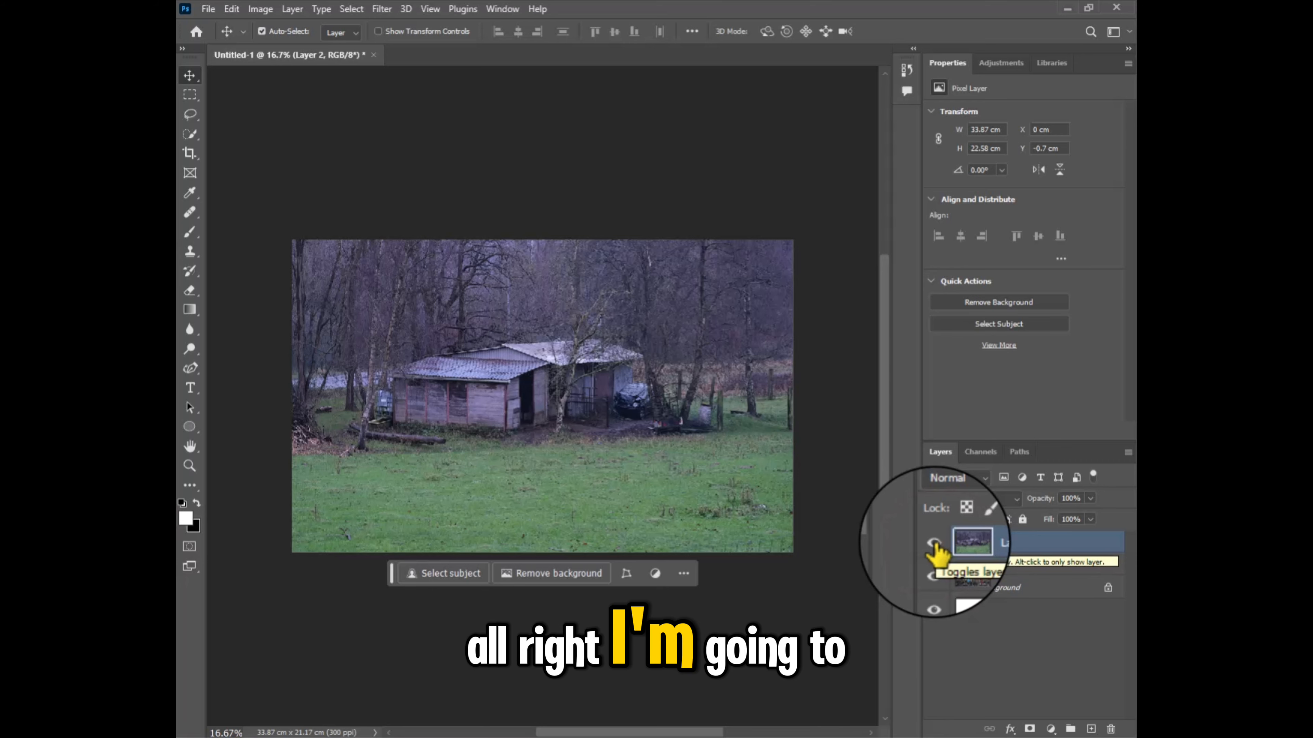
Step: Hide Layer 2 and Layer 1, and select the Background layer
left_click(933, 543)
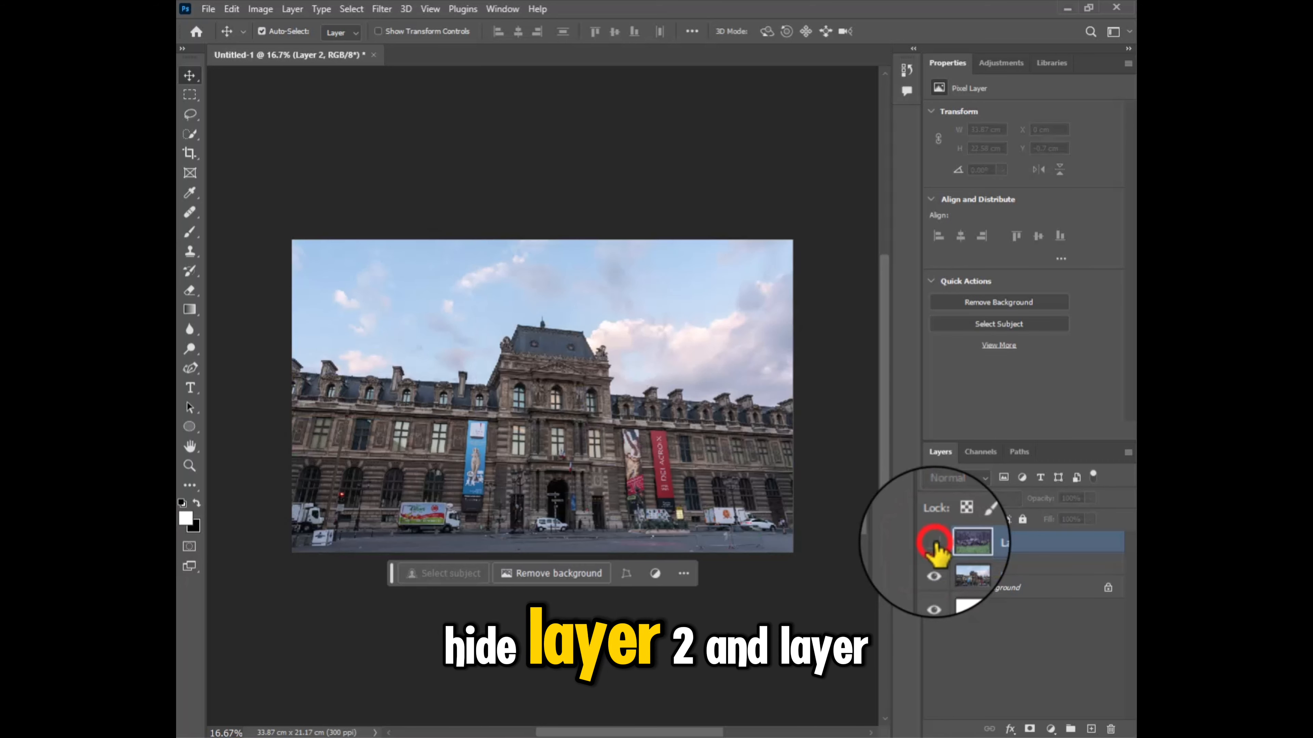
left_click(933, 565)
left_click(1025, 589)
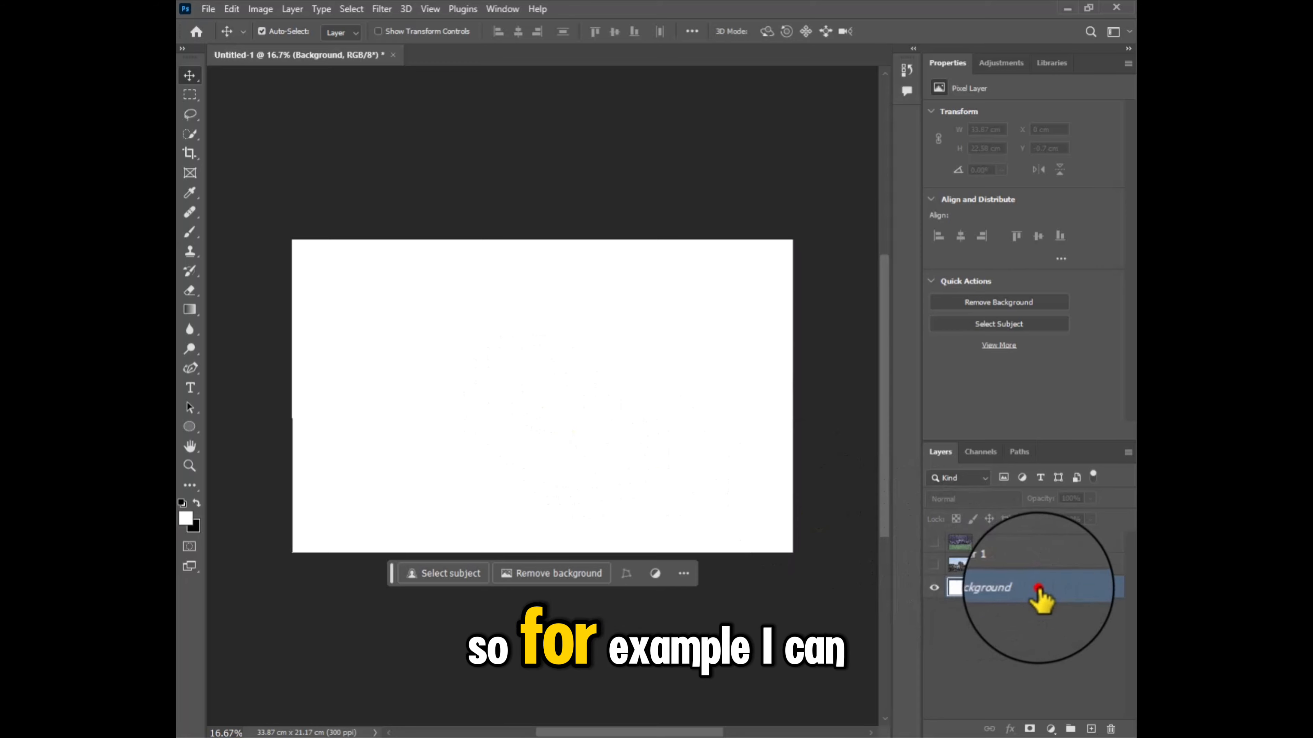
Step: Try to move the locked Background layer up the layer stack and reposition it on the canvas with the Move tool
mouse_move(1031, 588)
left_mouse_down()
mouse_move(1038, 542)
mouse_move(1032, 575)
left_mouse_up()
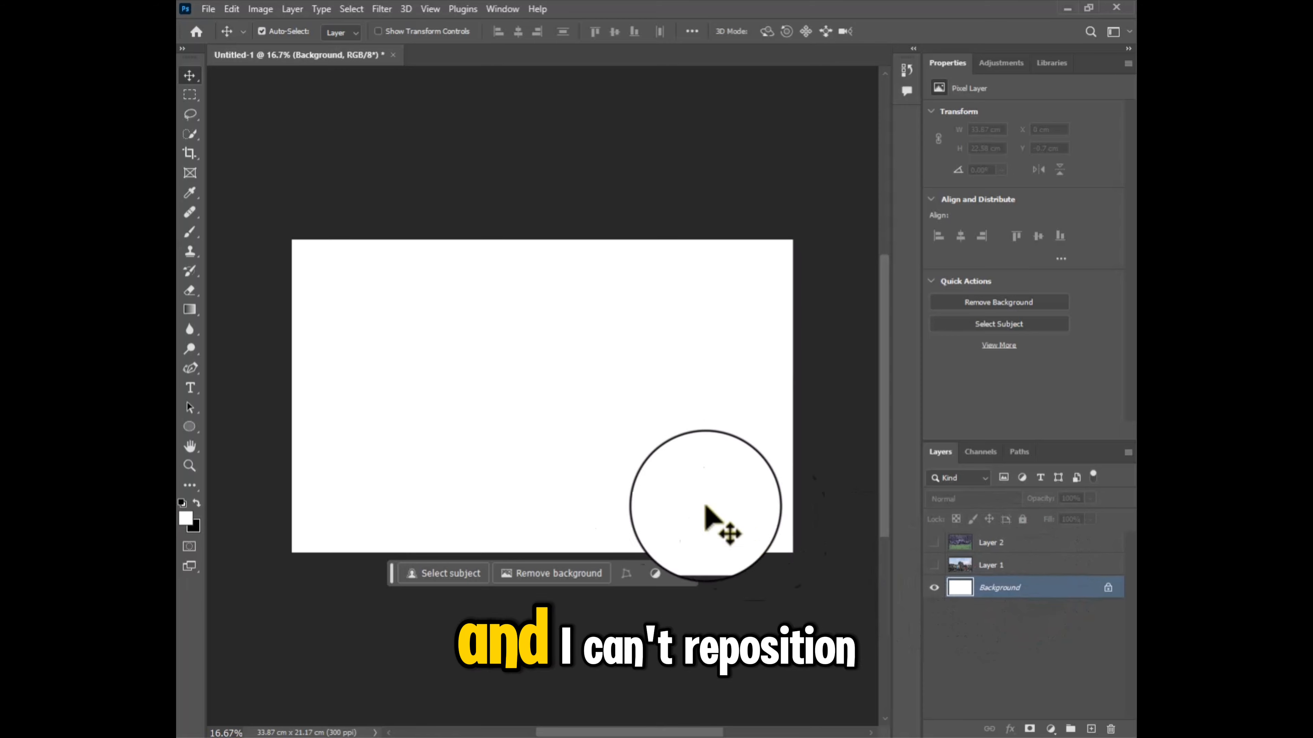
left_click_drag(493, 414, 635, 380)
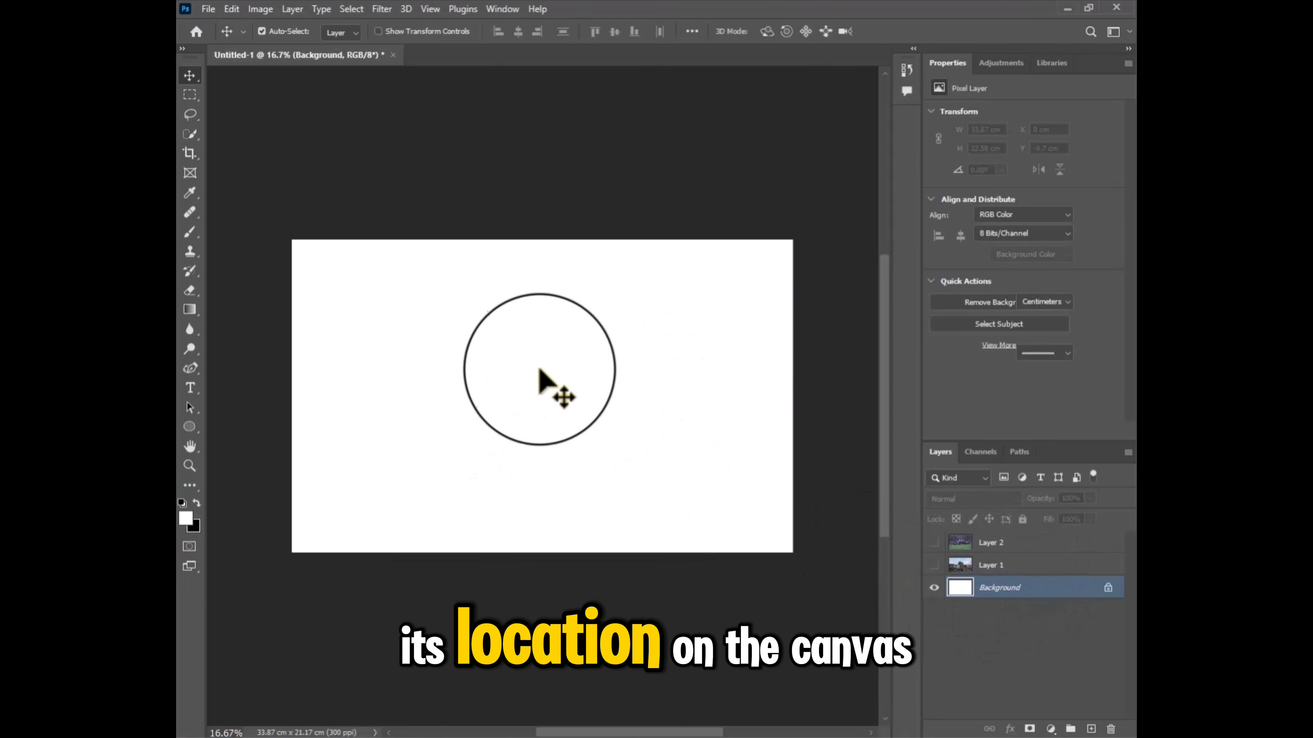
left_click_drag(537, 369, 656, 391)
left_click_drag(585, 413, 465, 392)
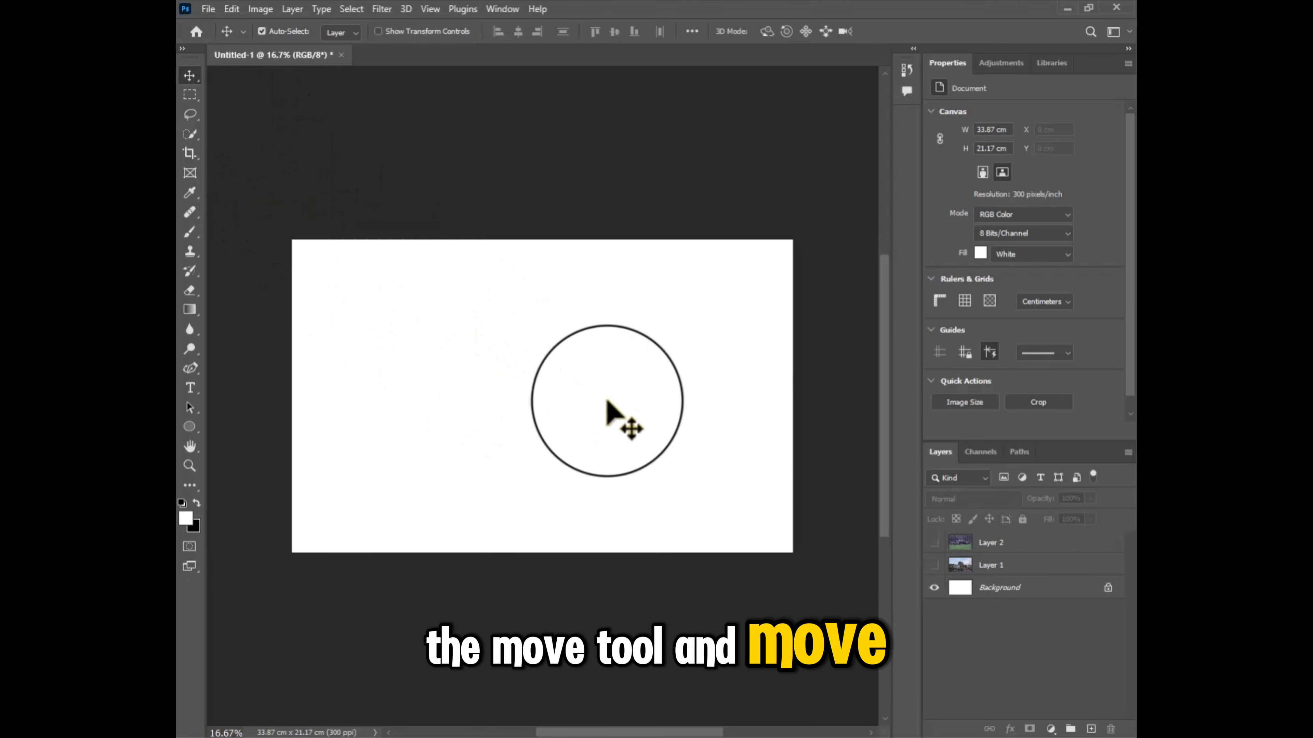
left_click_drag(607, 400, 609, 319)
left_click_drag(587, 361, 589, 409)
left_click_drag(450, 435, 572, 433)
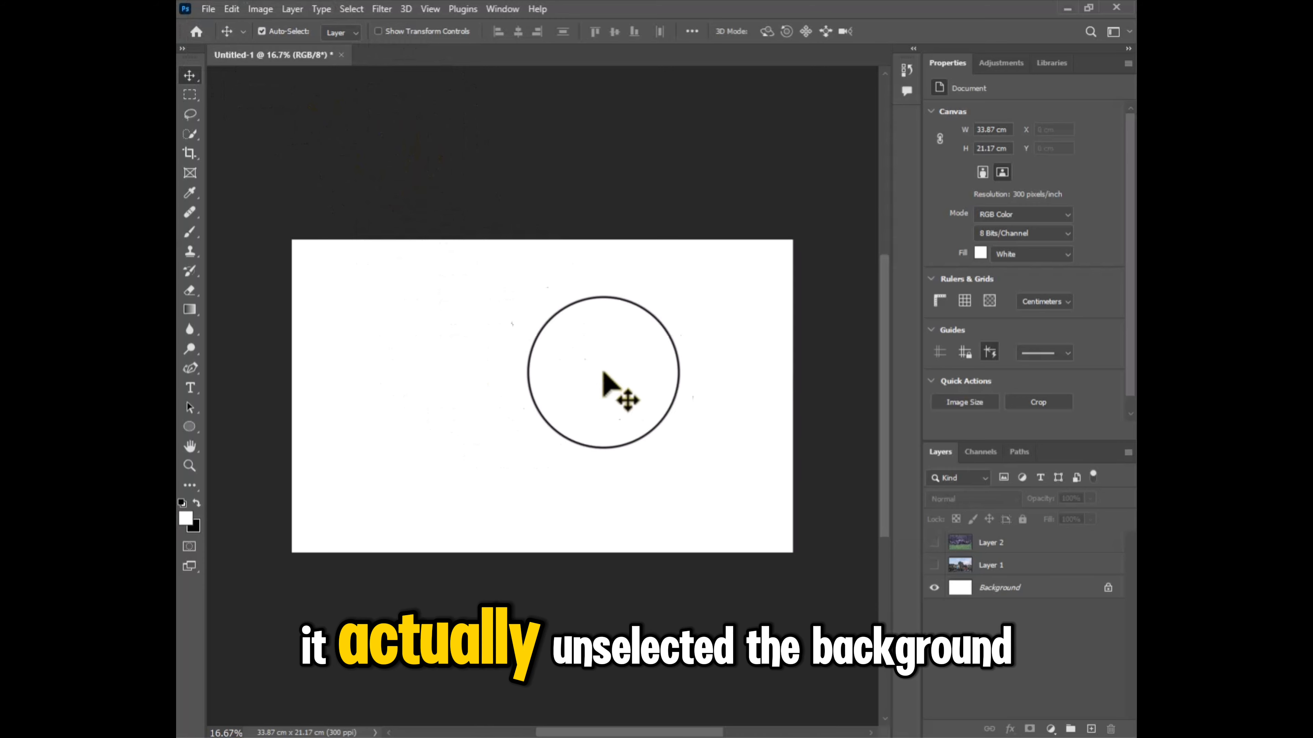
left_click(652, 392)
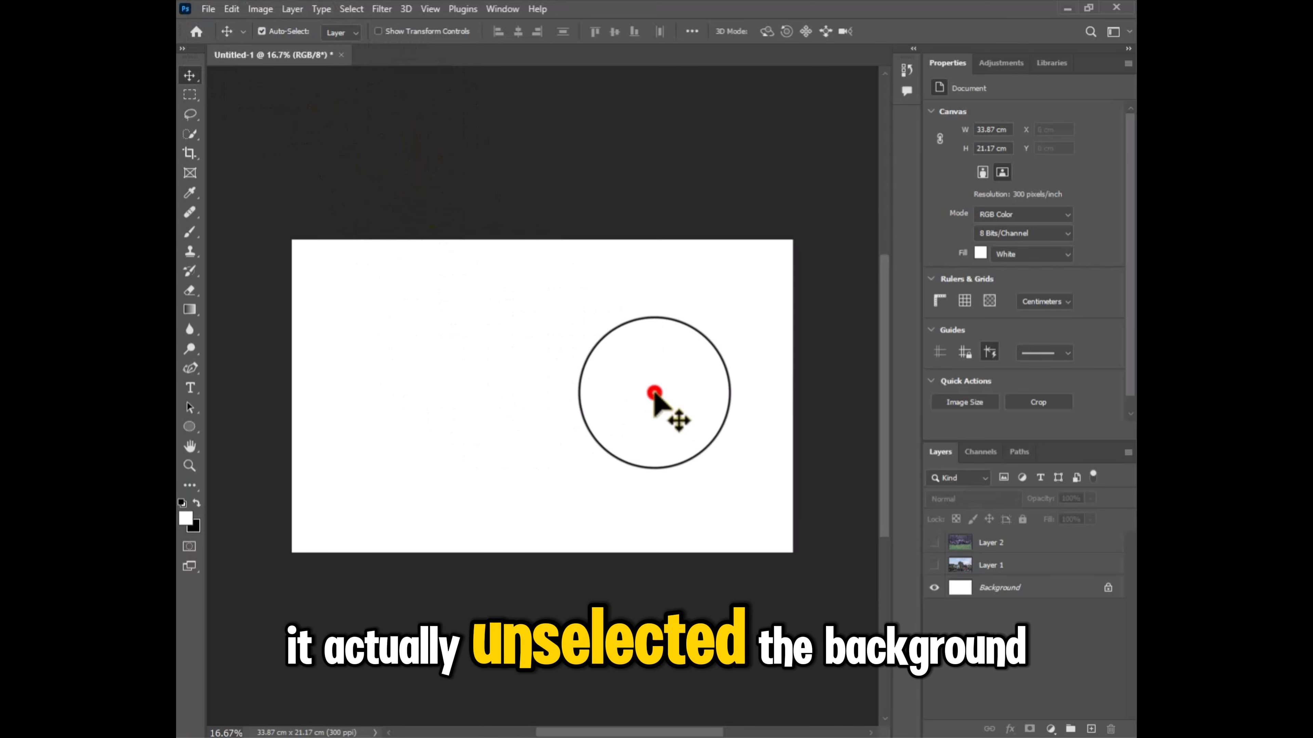
Step: Select the Background layer, draw two freehand strokes across the canvas with the Eraser tool, and undo them
left_click(1025, 592)
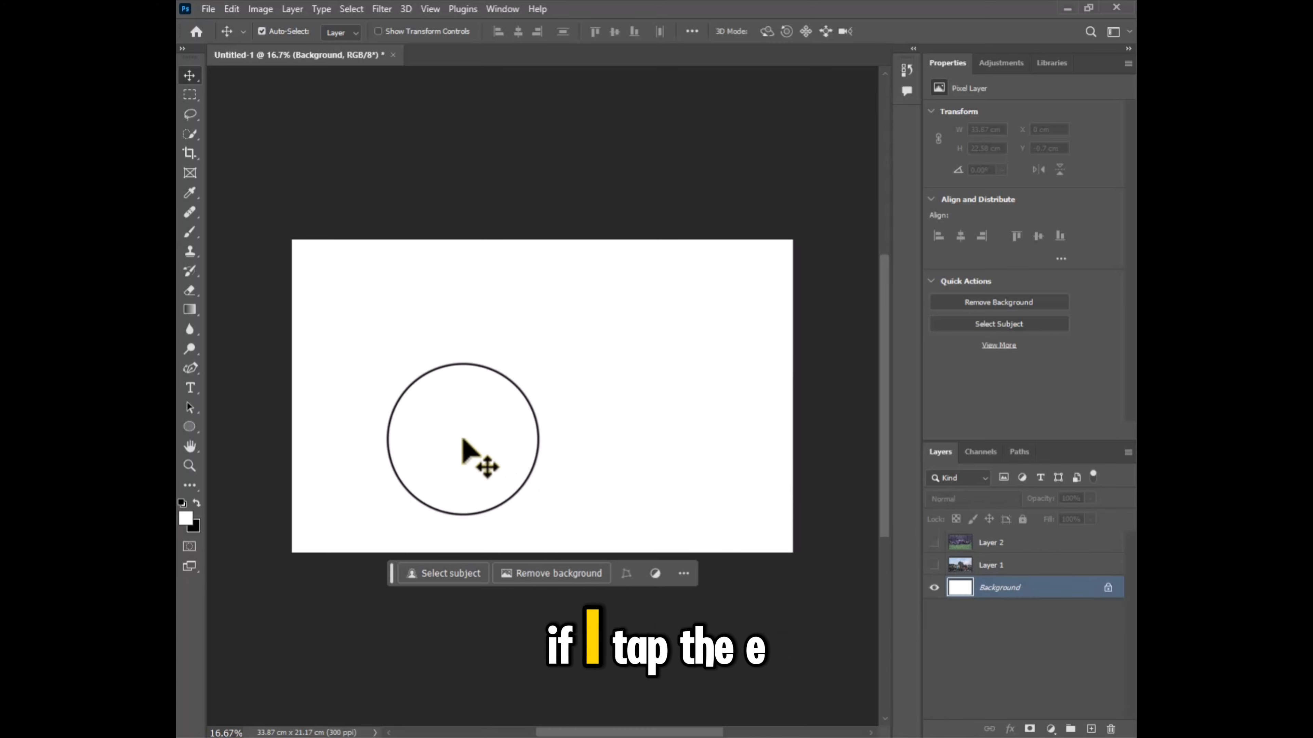
key("e")
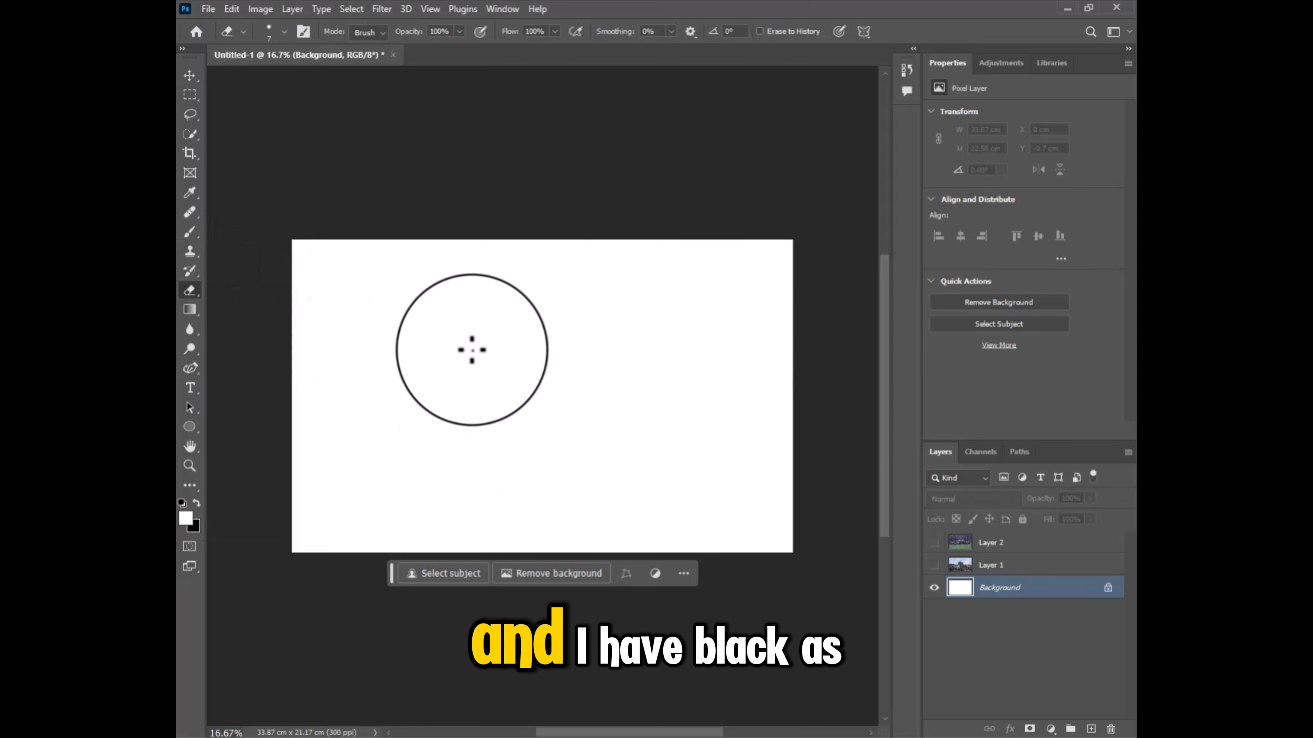
mouse_move(468, 330)
left_mouse_down()
mouse_move(463, 364)
mouse_move(495, 364)
mouse_move(510, 405)
mouse_move(602, 436)
left_mouse_up()
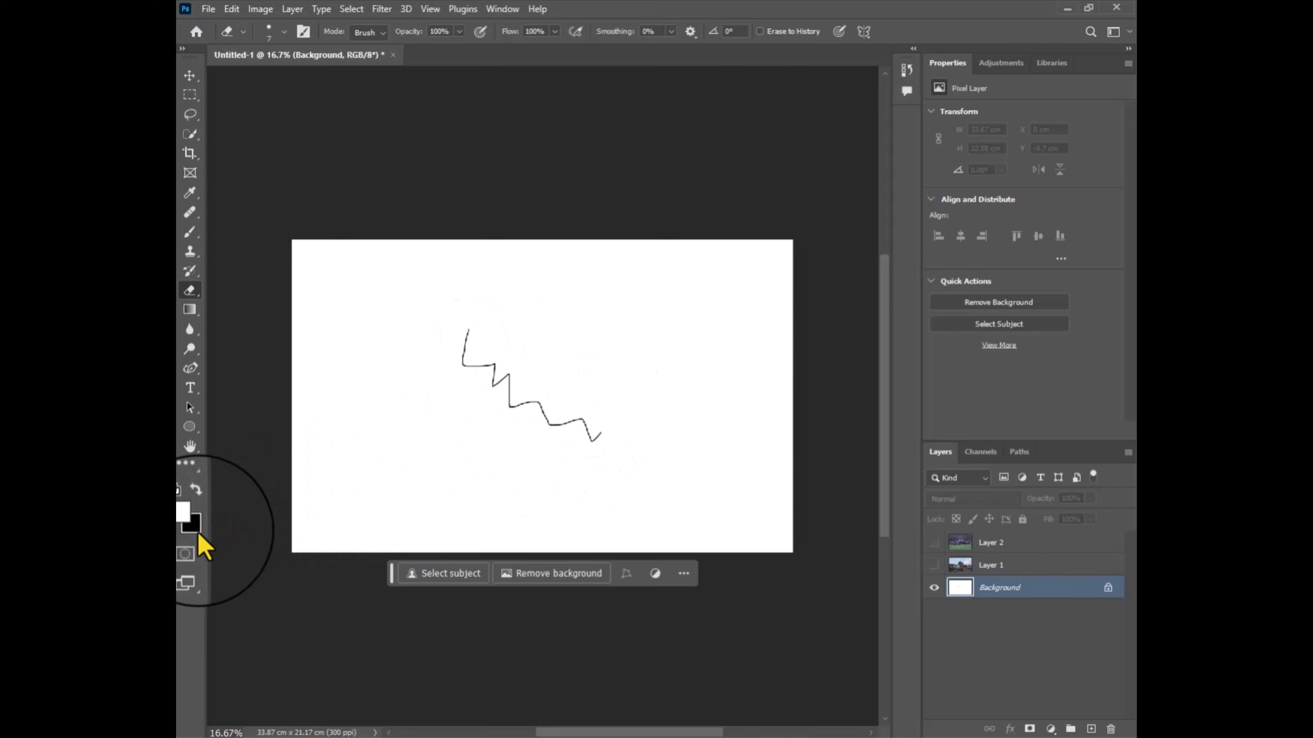
mouse_move(413, 471)
left_mouse_down()
mouse_move(569, 469)
mouse_move(494, 428)
mouse_move(576, 392)
mouse_move(533, 388)
mouse_move(590, 363)
left_mouse_up()
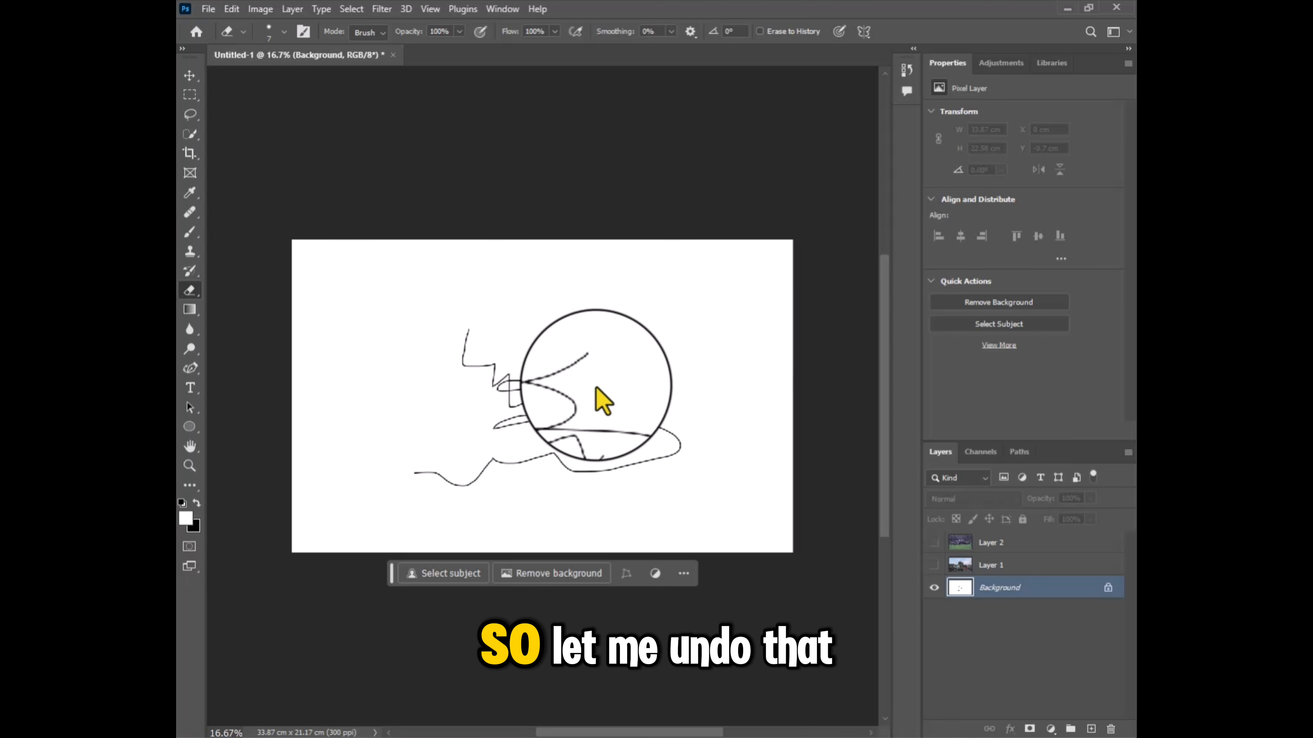
key("ctrl+z")
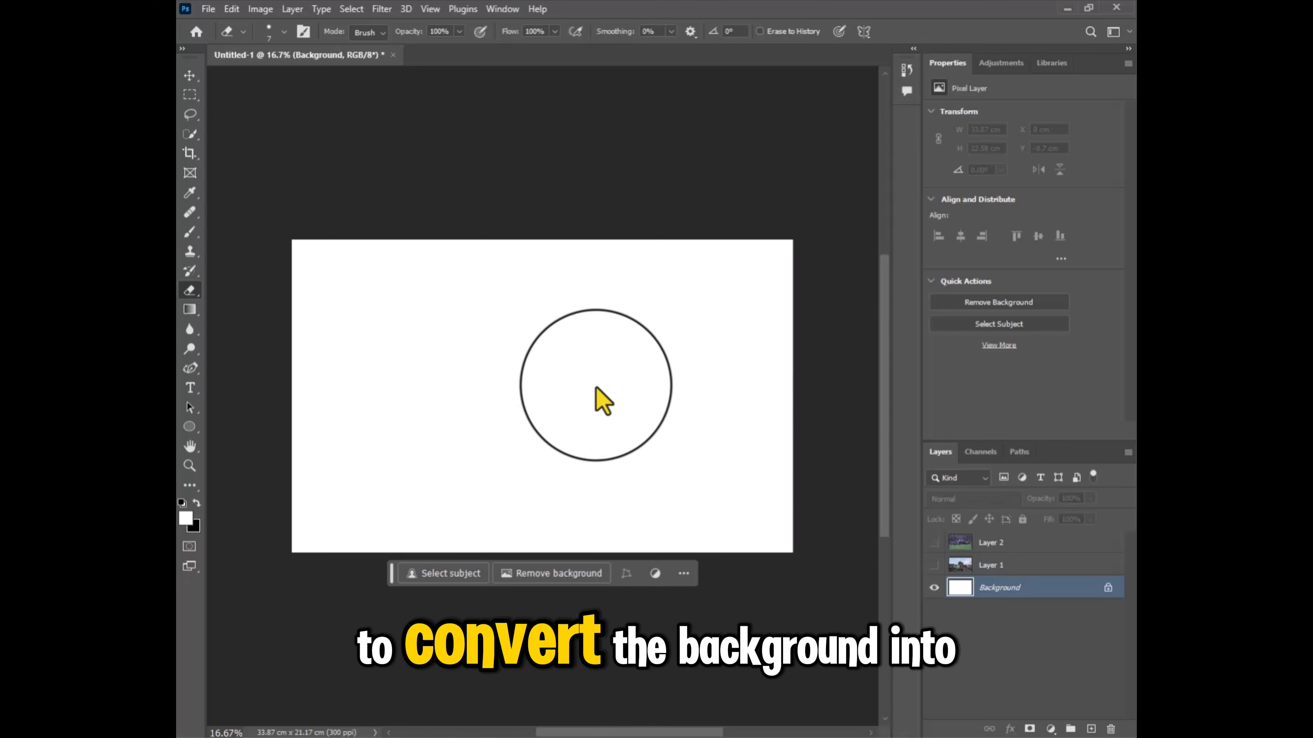
Step: Unlock the Background layer to convert it into a regular layer
left_click(1108, 590)
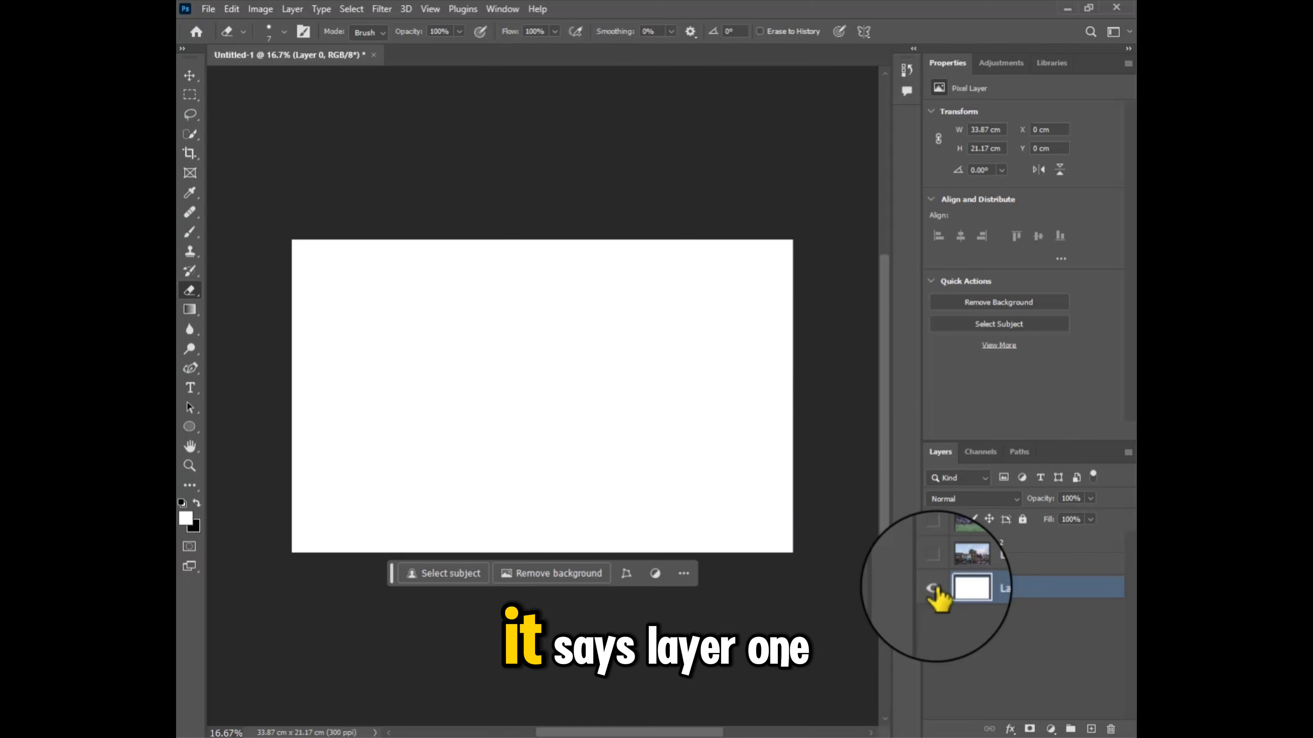
Step: Make Layer 1 and Layer 2 visible, renaming Layer 1 as paris and Layer 2 as house
left_click(933, 565)
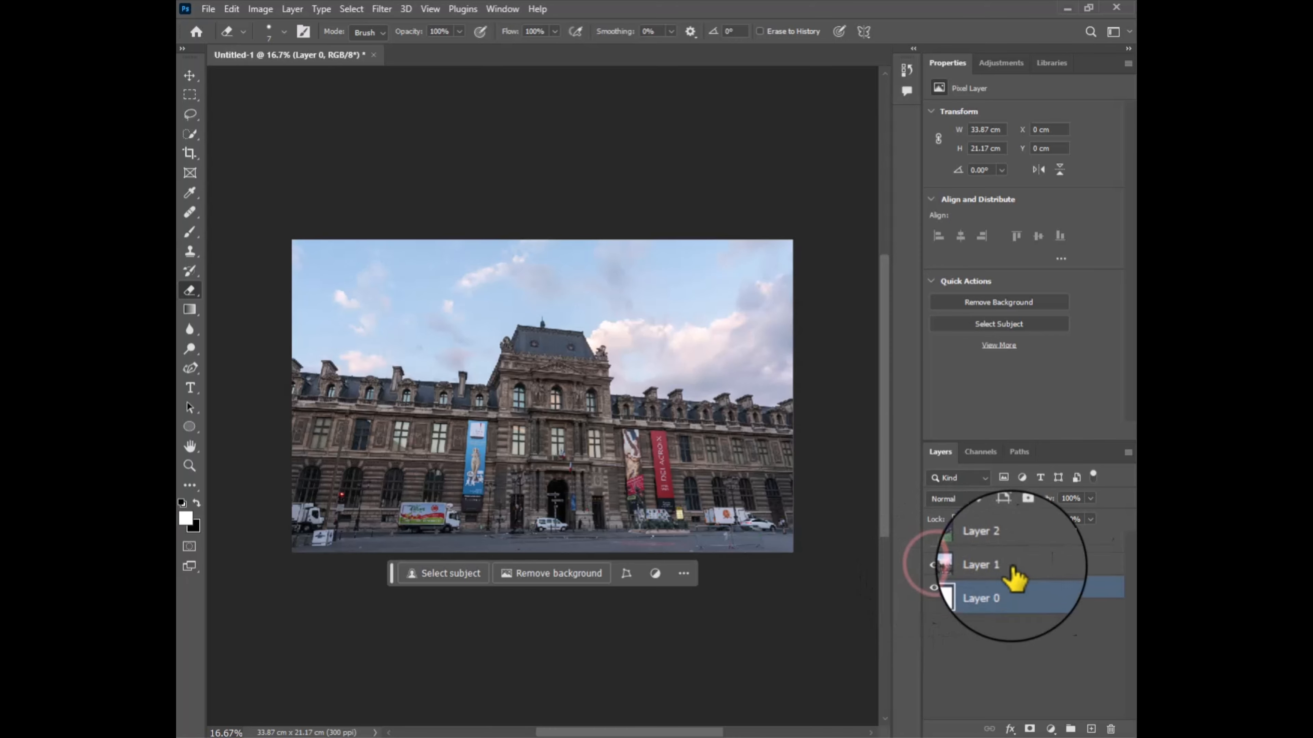
left_click(998, 569)
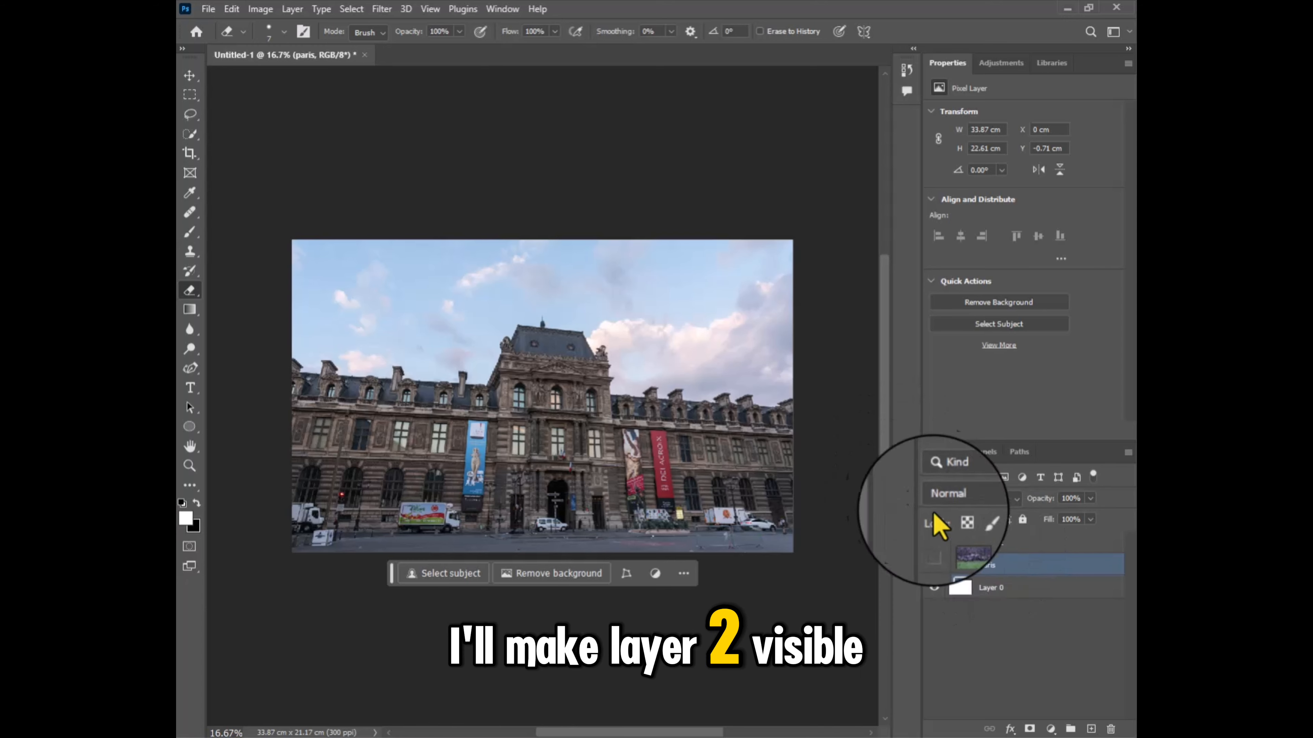
left_click(992, 543)
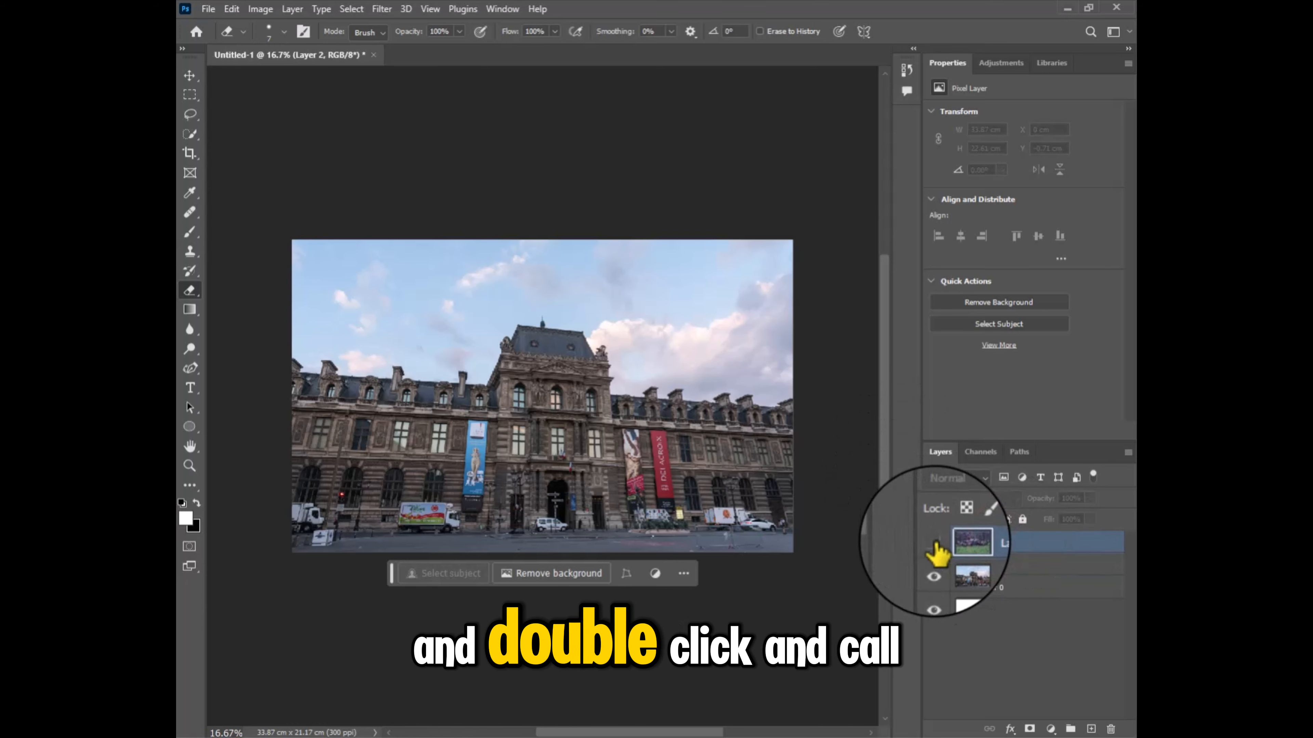
left_click(930, 542)
double_click(994, 543)
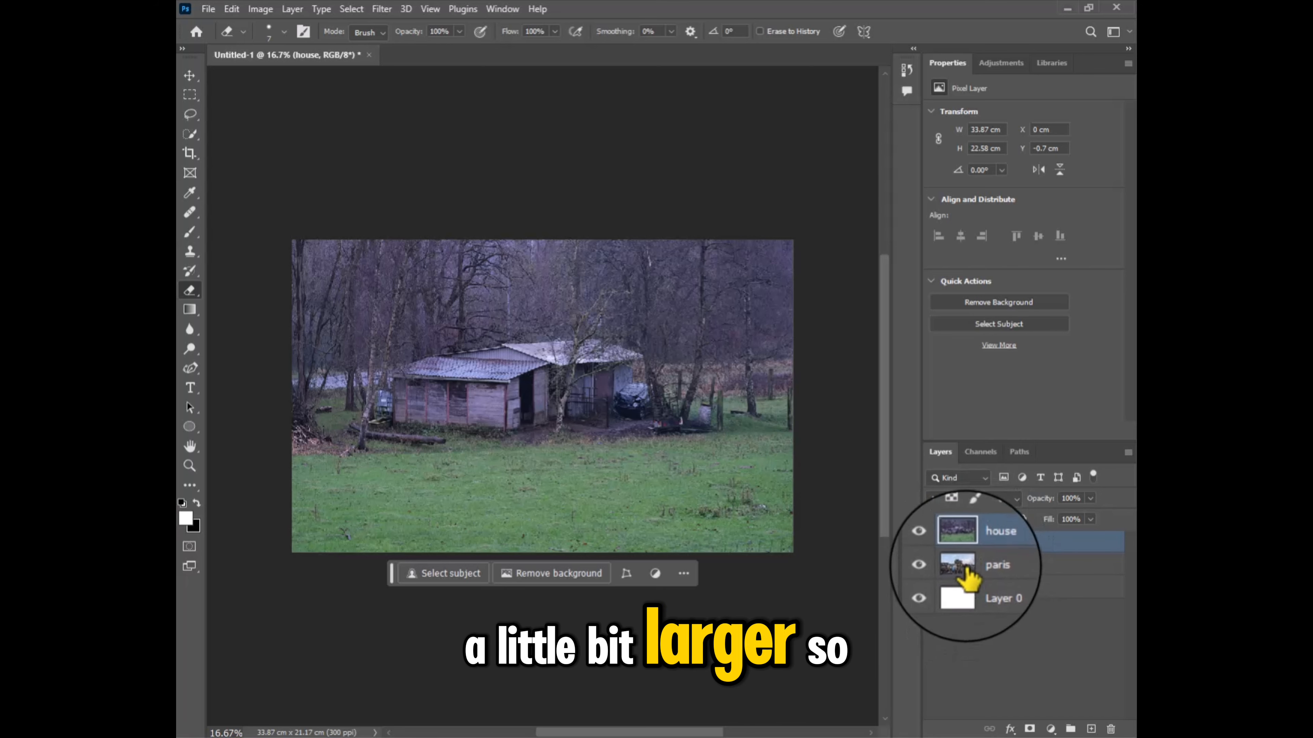
Step: Set the layer thumbnails to the largest size and make the panel column slightly narrower
left_click(1131, 443)
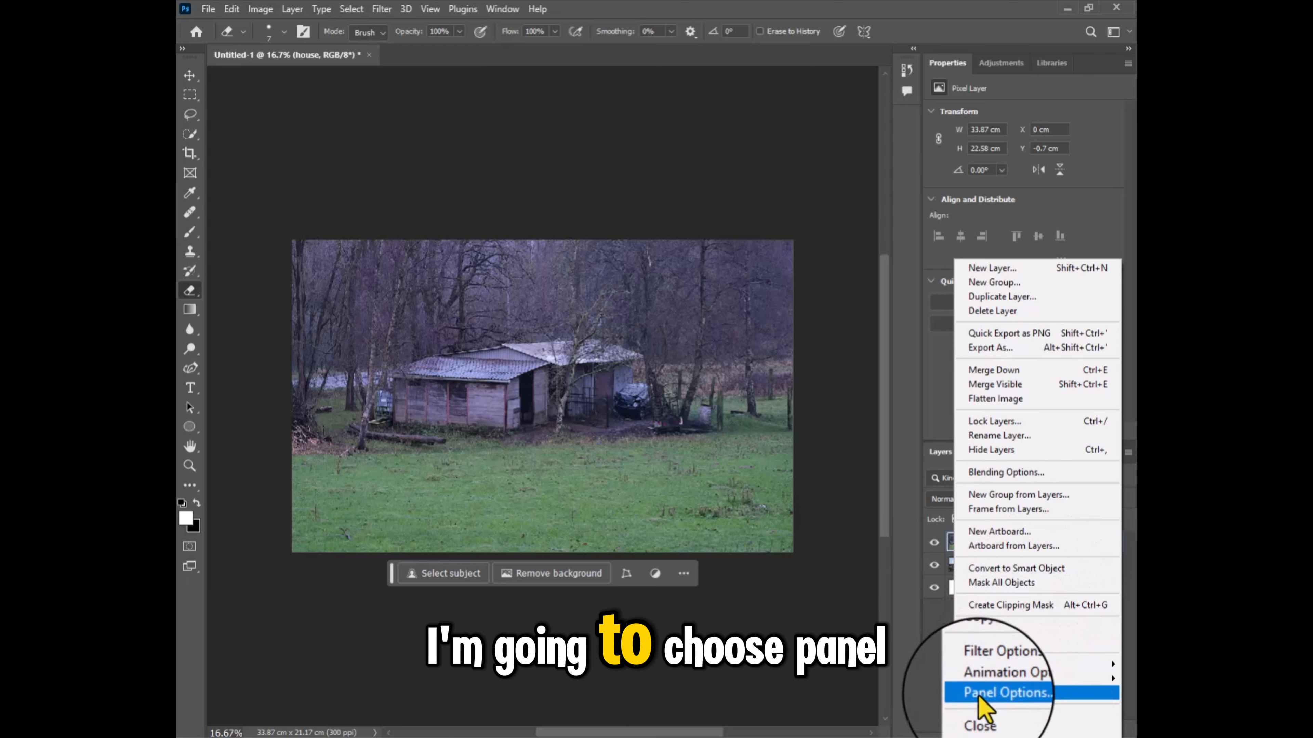
left_click(999, 693)
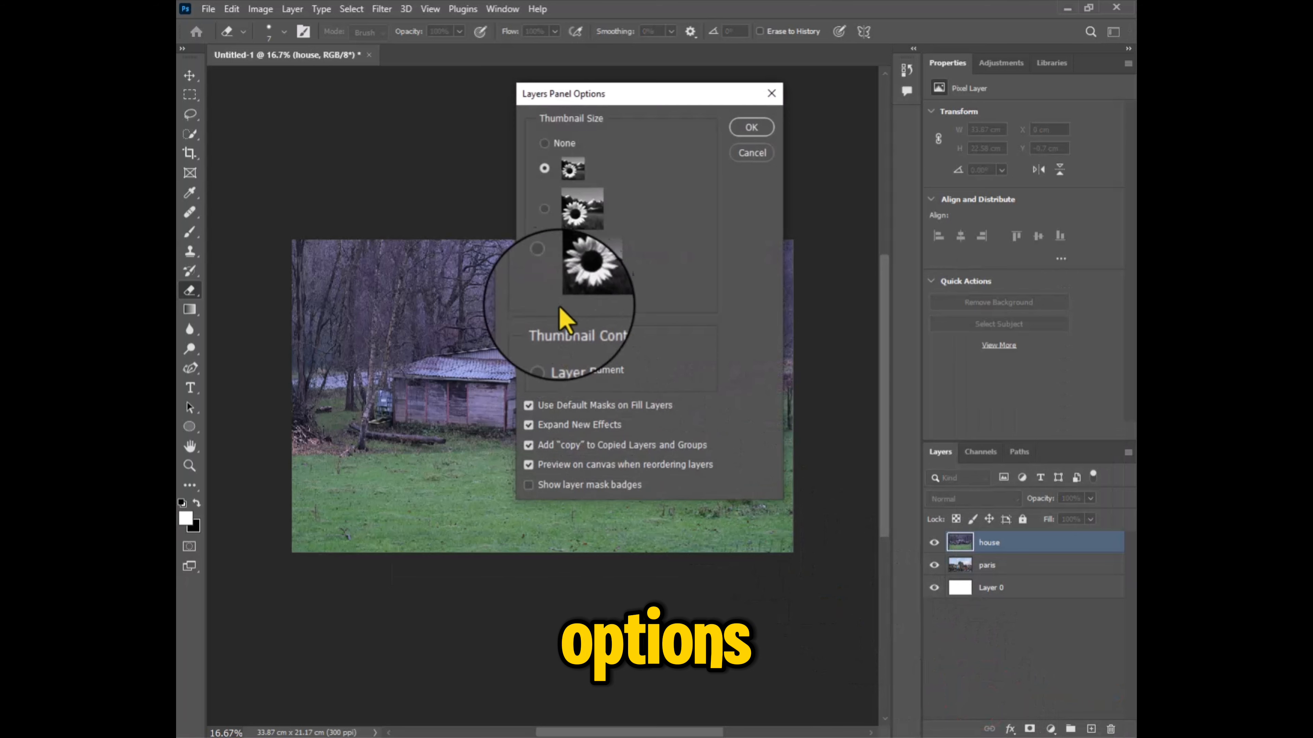
left_click(544, 271)
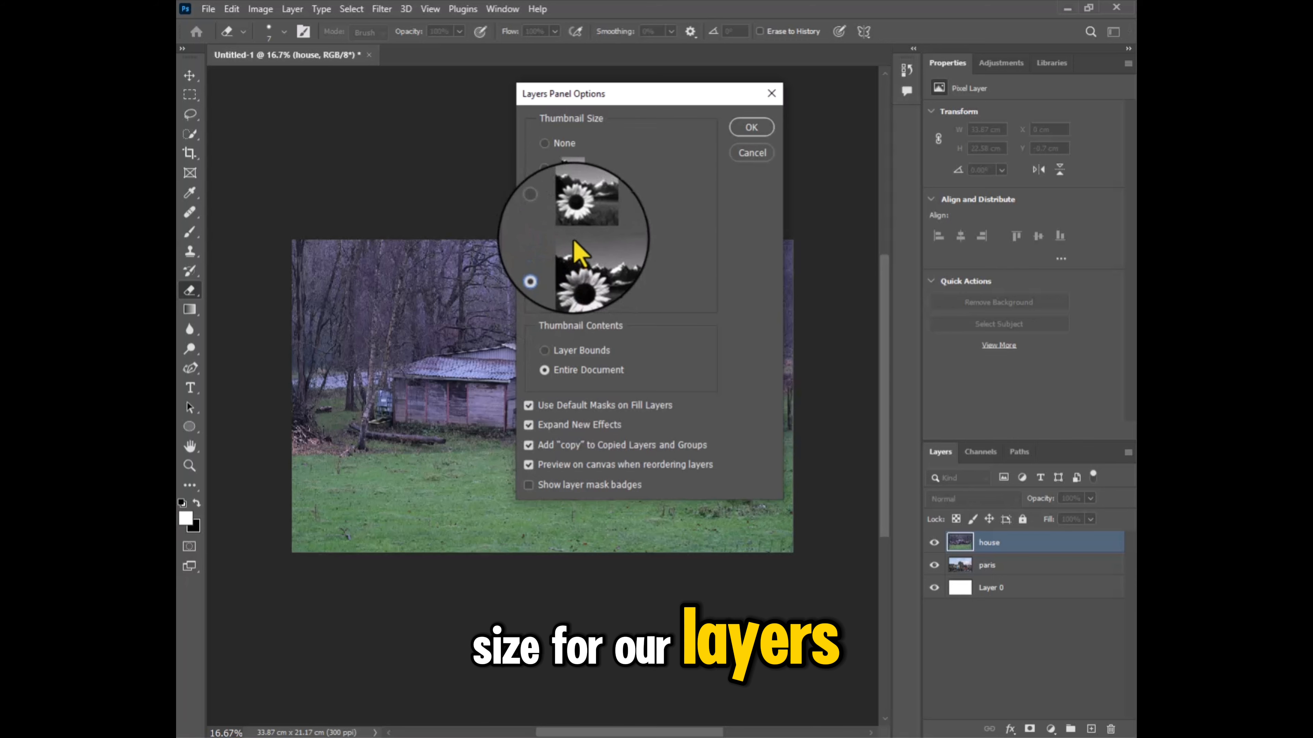
left_click(752, 120)
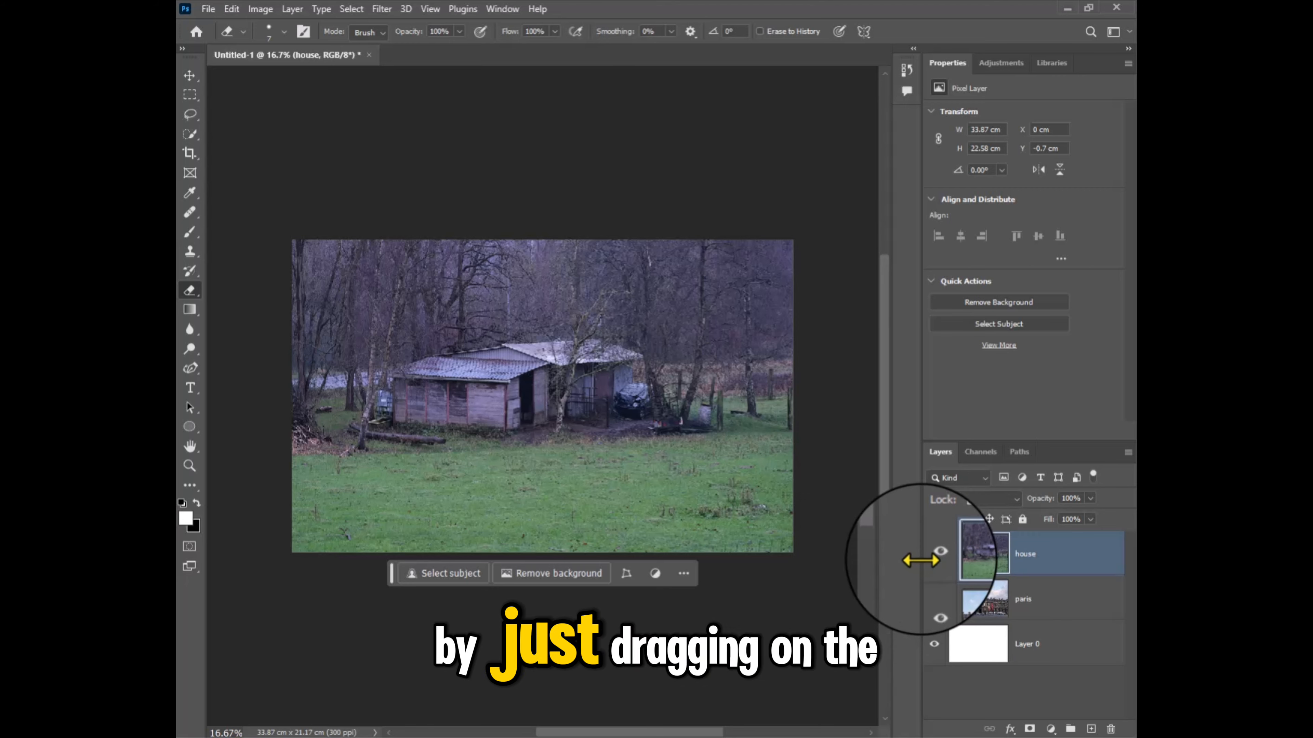
mouse_move(917, 559)
left_mouse_down()
mouse_move(891, 560)
mouse_move(936, 558)
left_mouse_up()
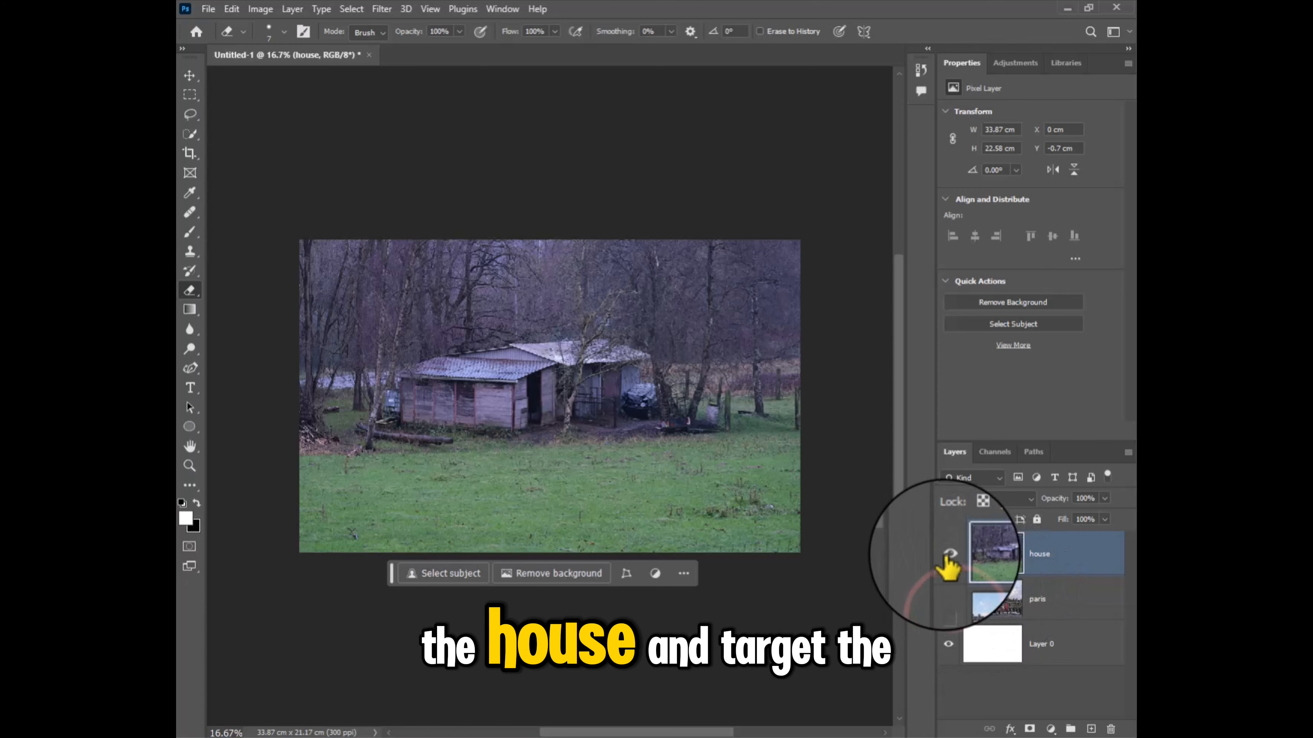
Step: Hide the house layer and select the paris layer, leaving paris visible
left_click(946, 532)
left_click(948, 601)
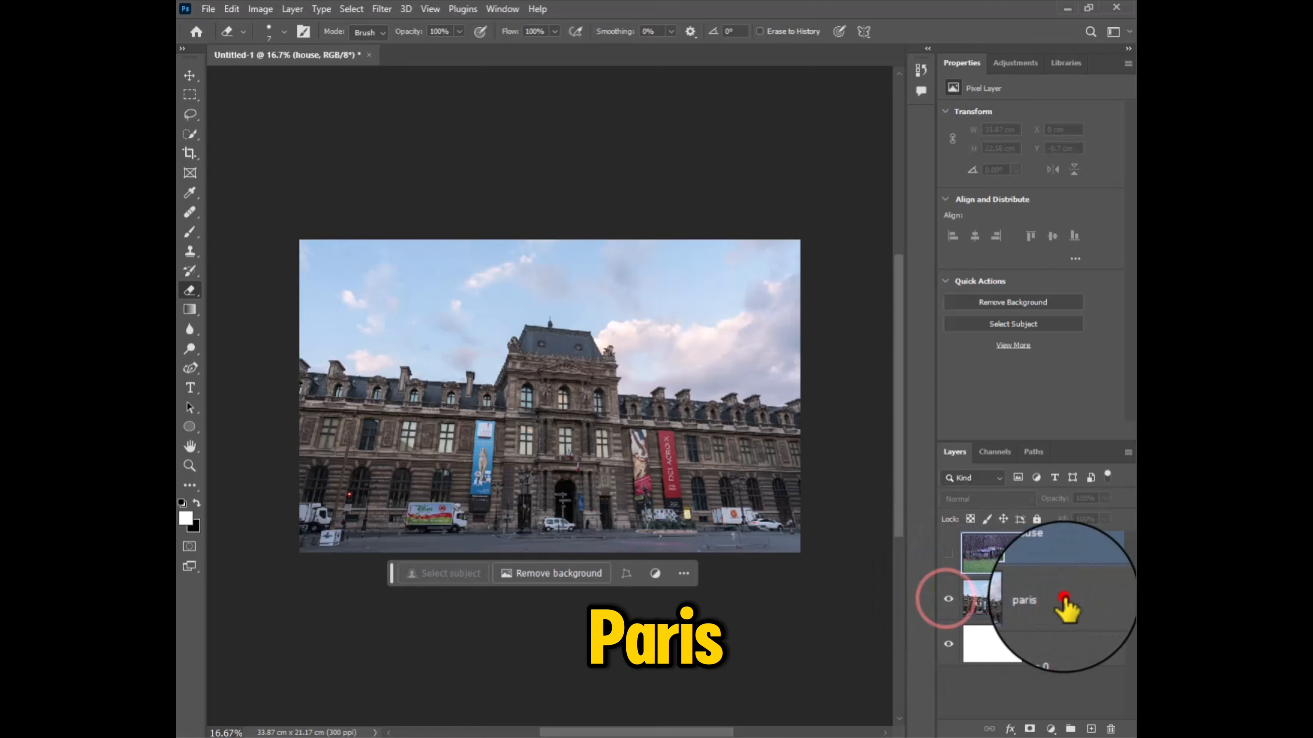
left_click(1064, 606)
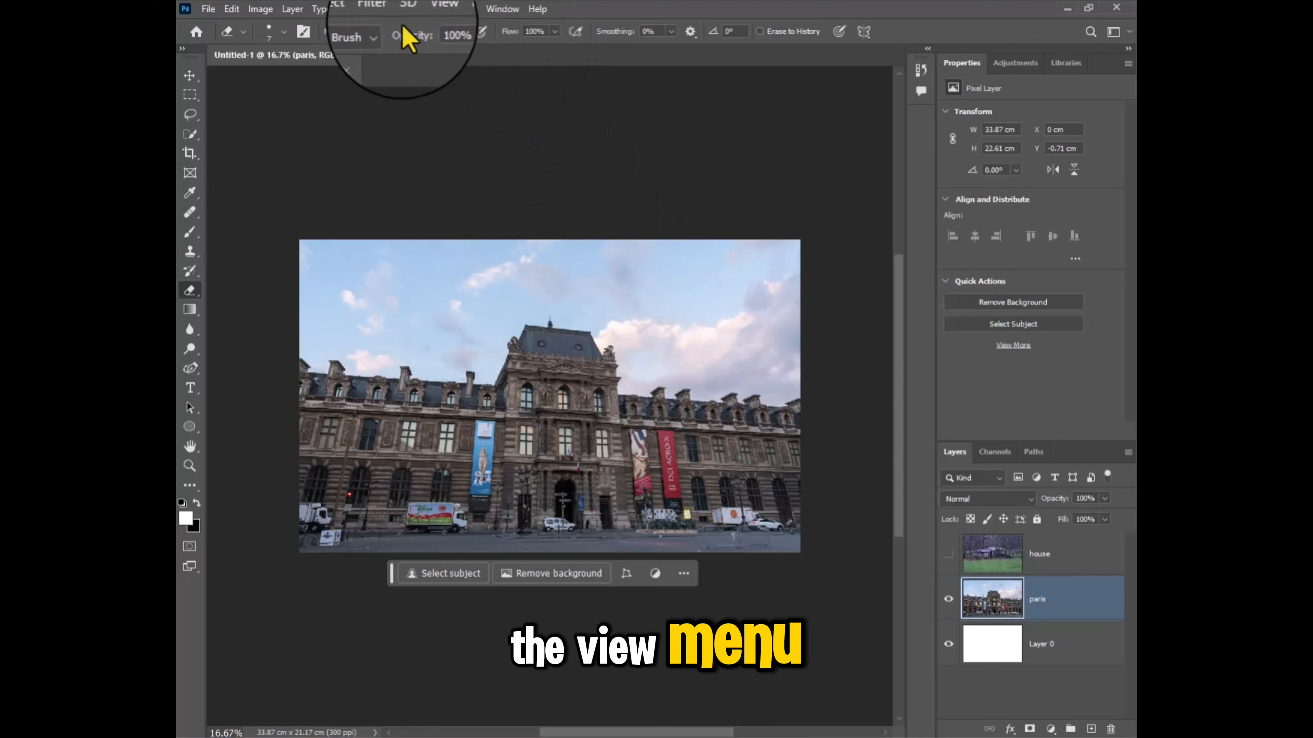
Step: Show the rulers in percent and place a horizontal guide at about 50% of the canvas height
left_click(426, 9)
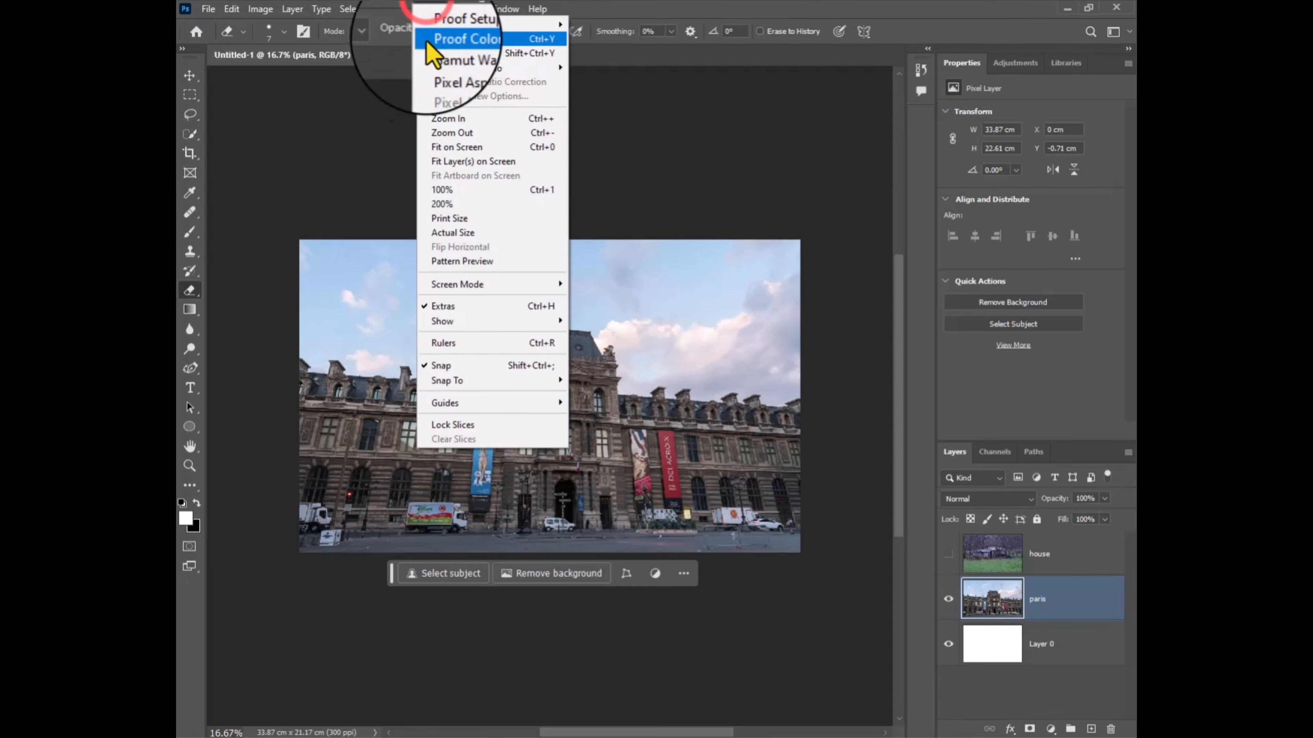
left_click(445, 343)
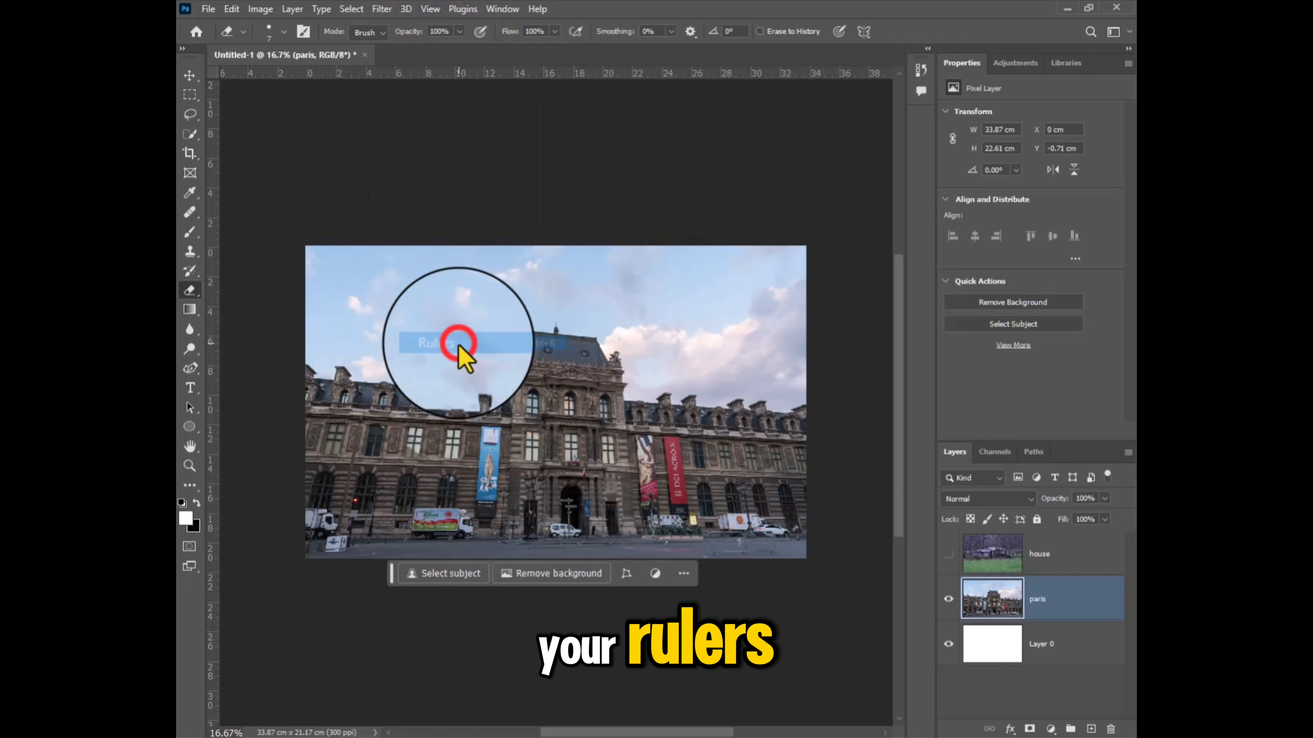
right_click(554, 72)
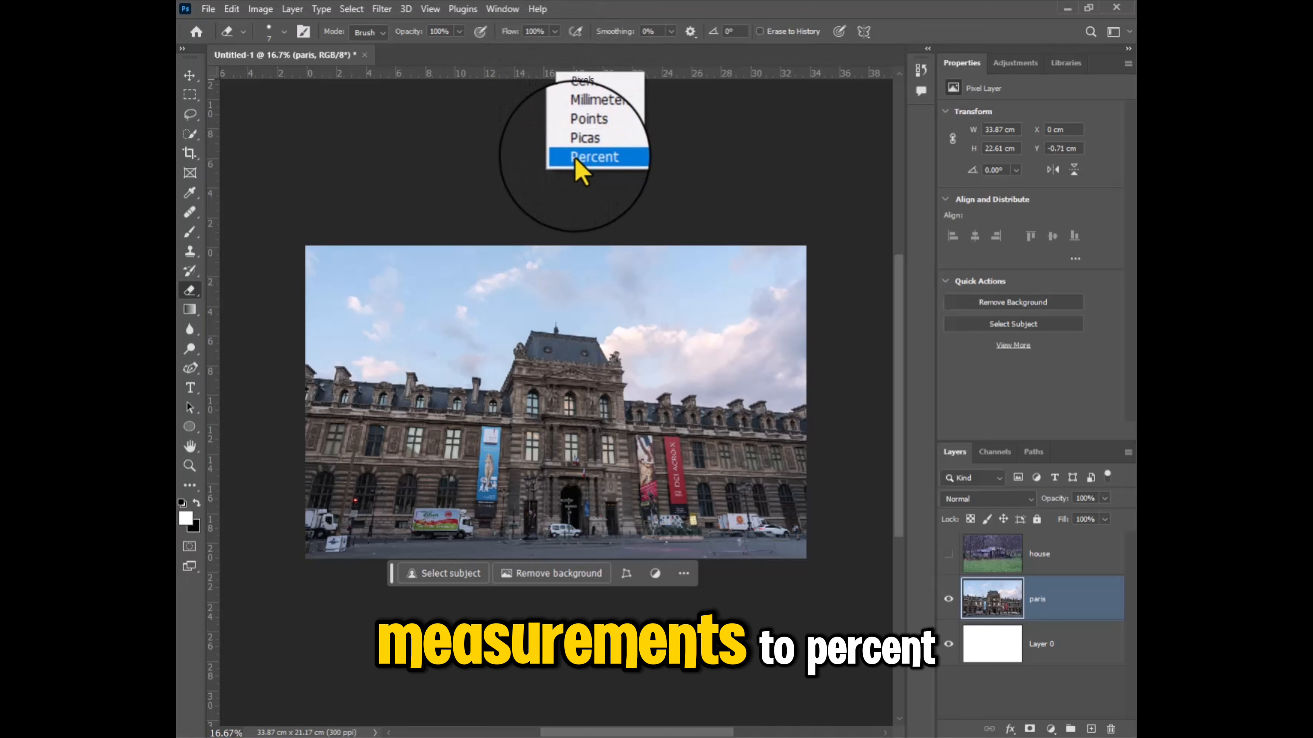
left_click(609, 157)
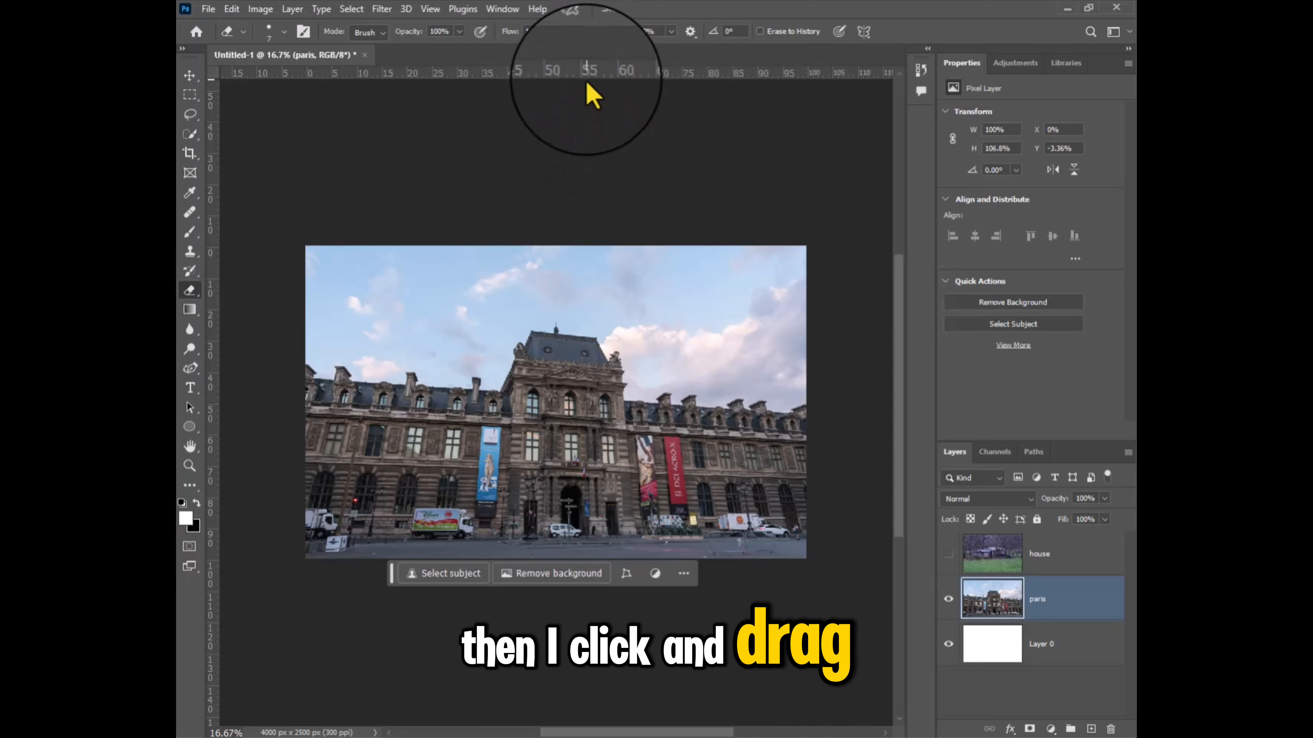
left_click_drag(588, 78, 228, 405)
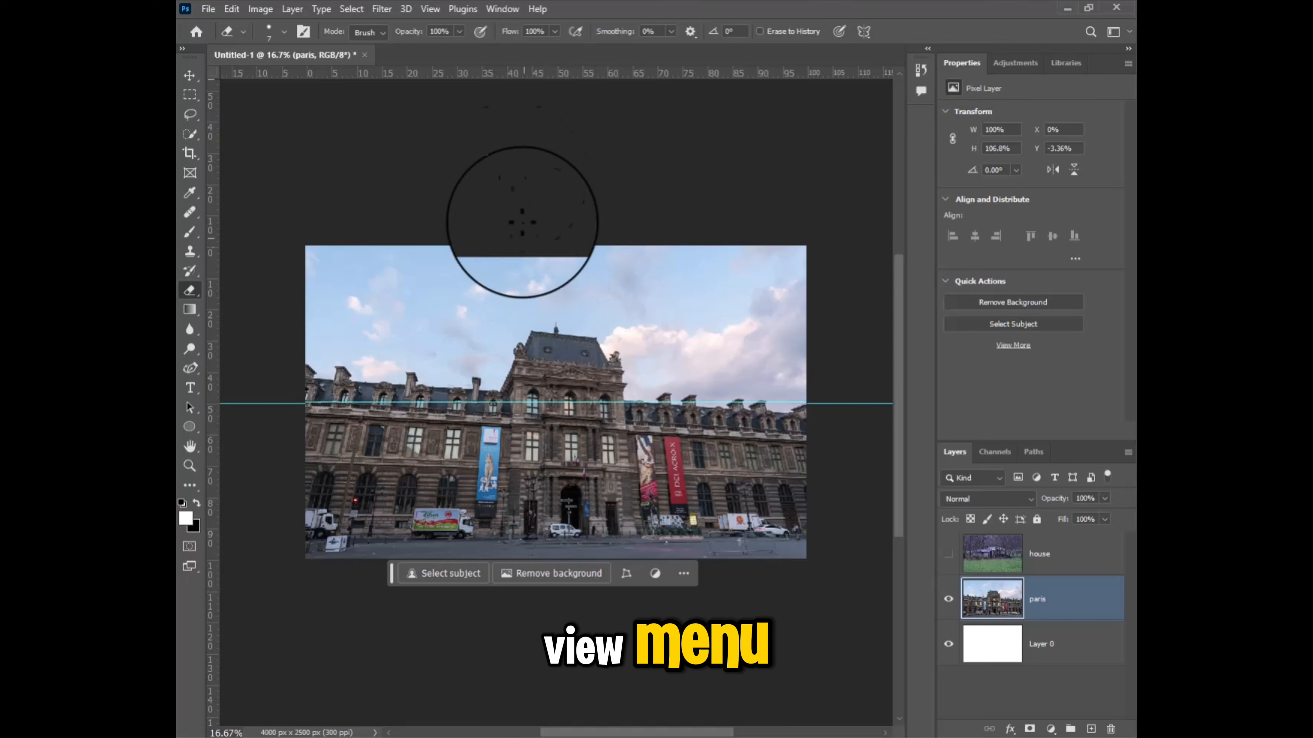
Step: Set up a new horizontal guide at the 50% position and cancel it without creating the guide
left_click(430, 9)
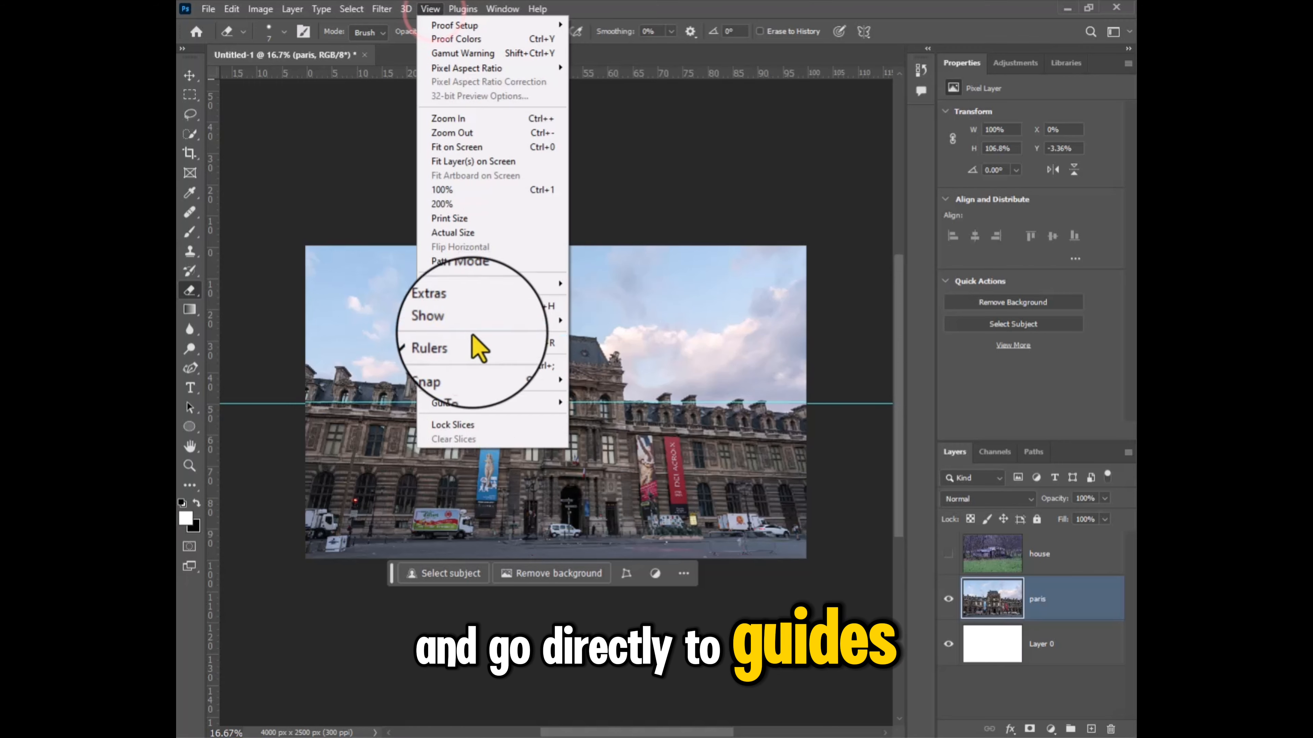
left_click(471, 402)
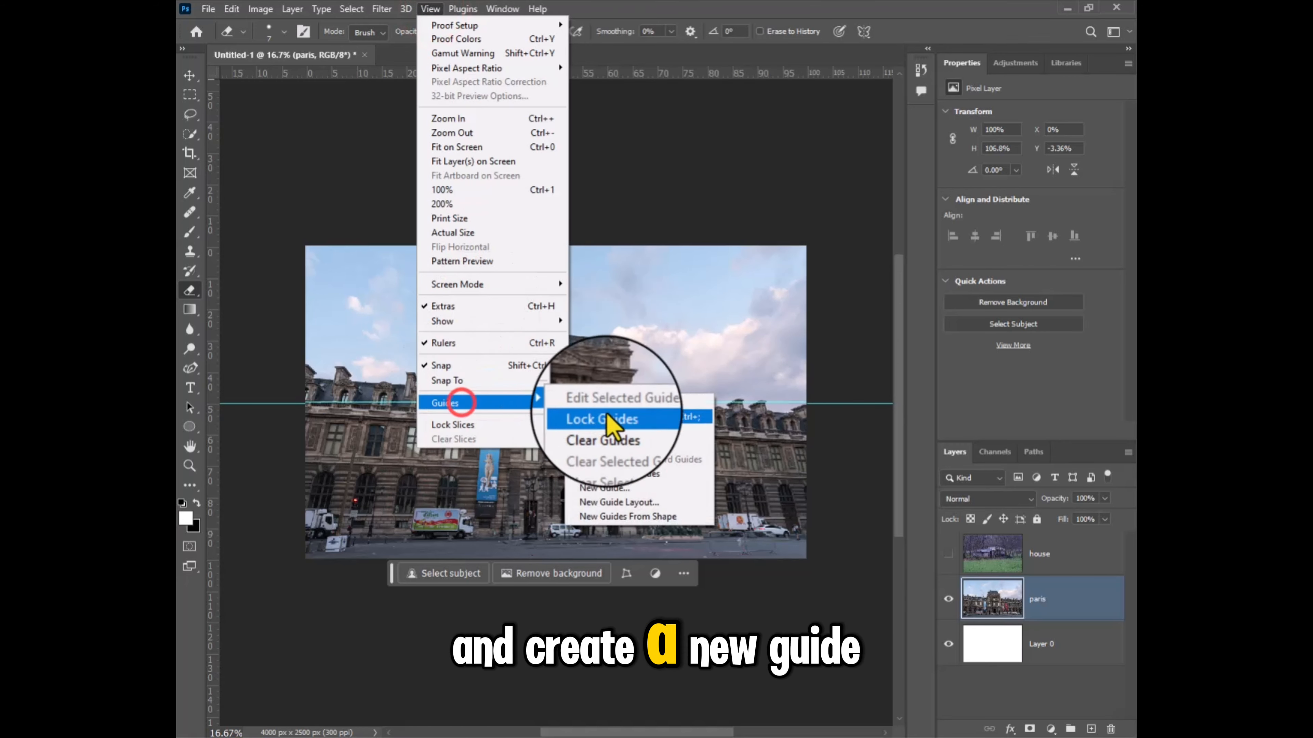
left_click(600, 499)
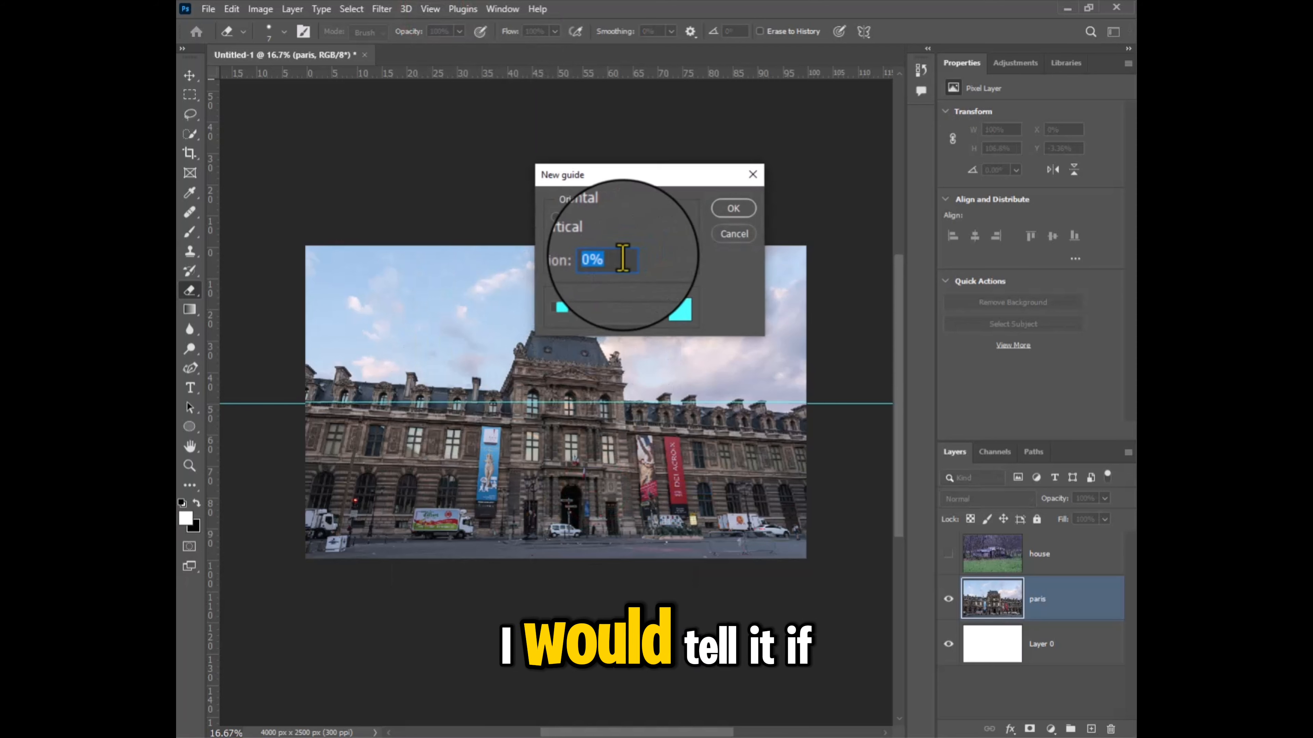
left_click(575, 218)
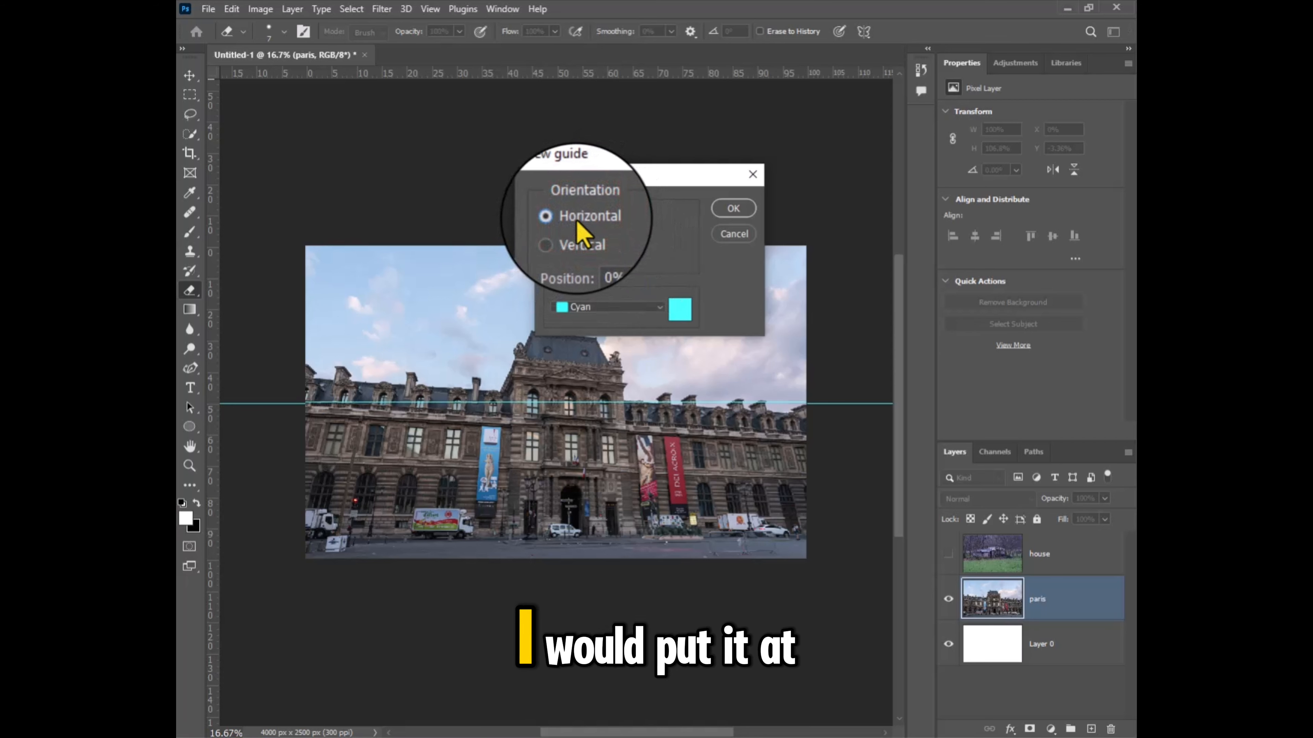
left_click(612, 258)
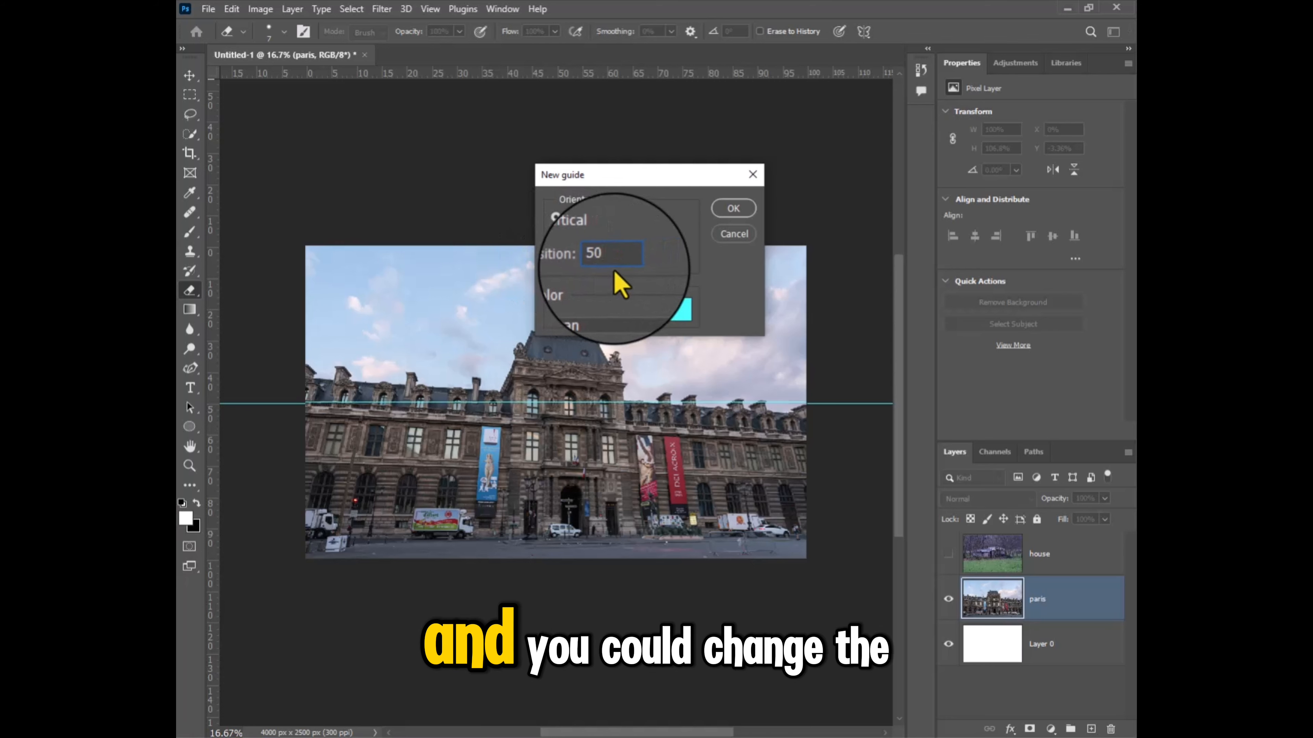
left_click(631, 231)
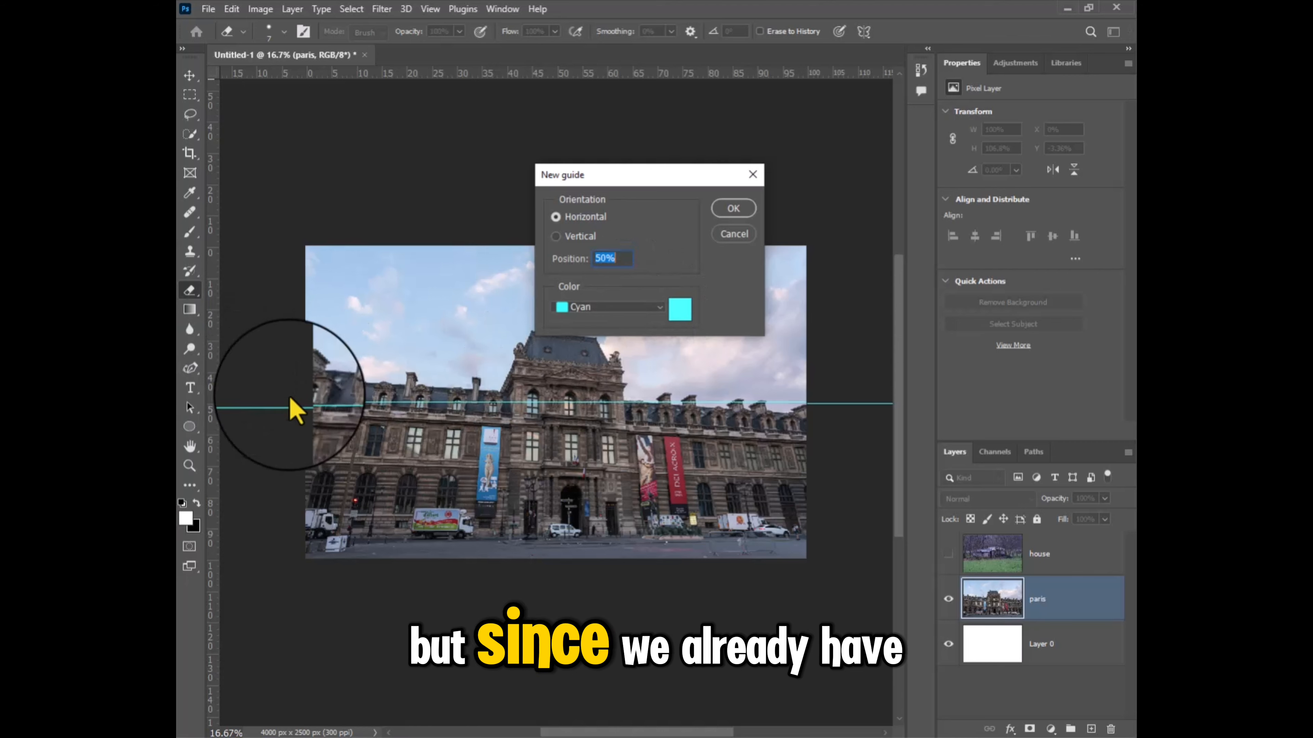
left_click(732, 236)
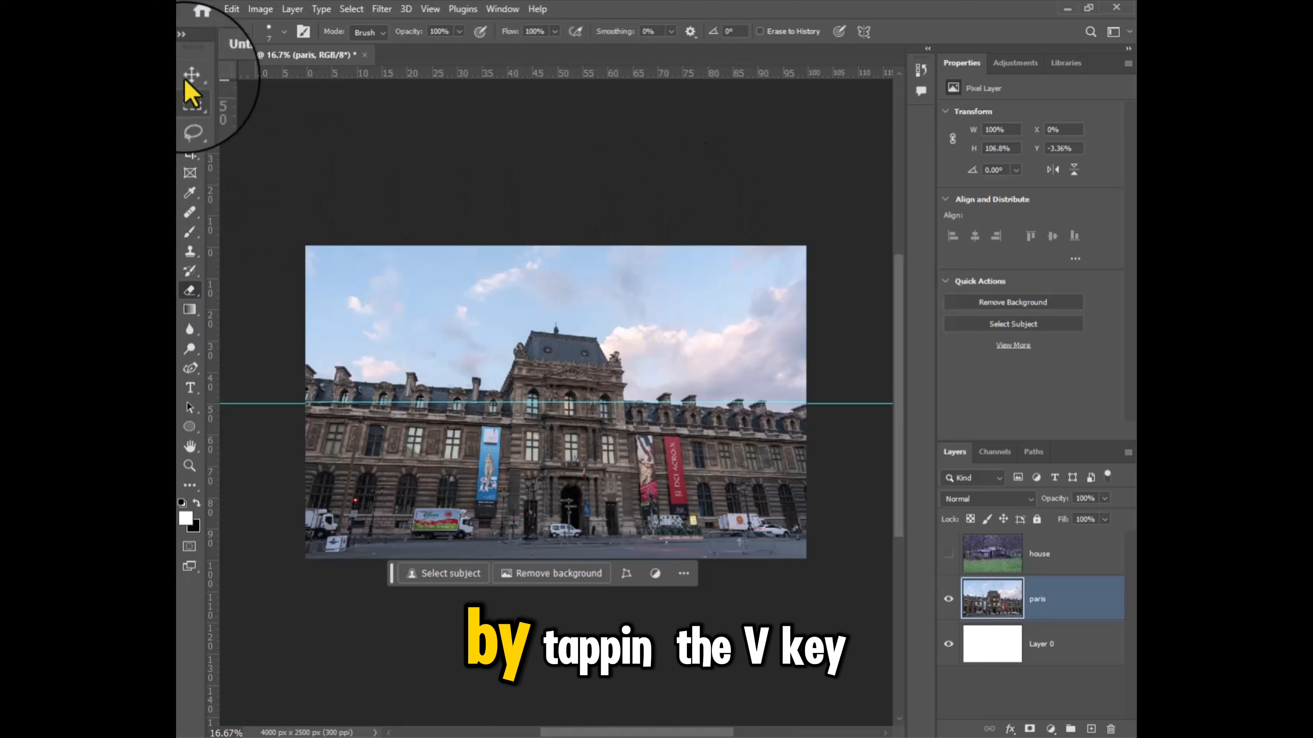
Step: Move the paris layer up with the Move tool to a vertical position of about -26.4%
key("v")
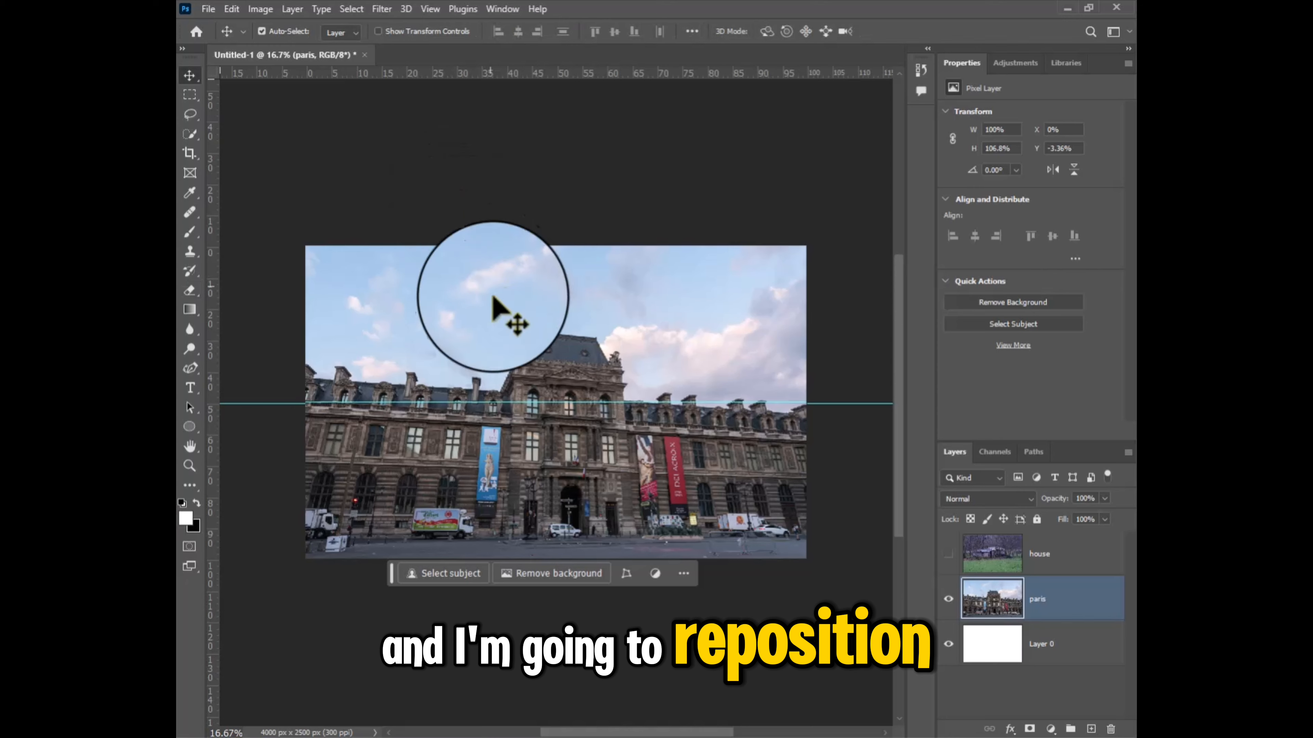
left_click_drag(545, 451, 551, 376)
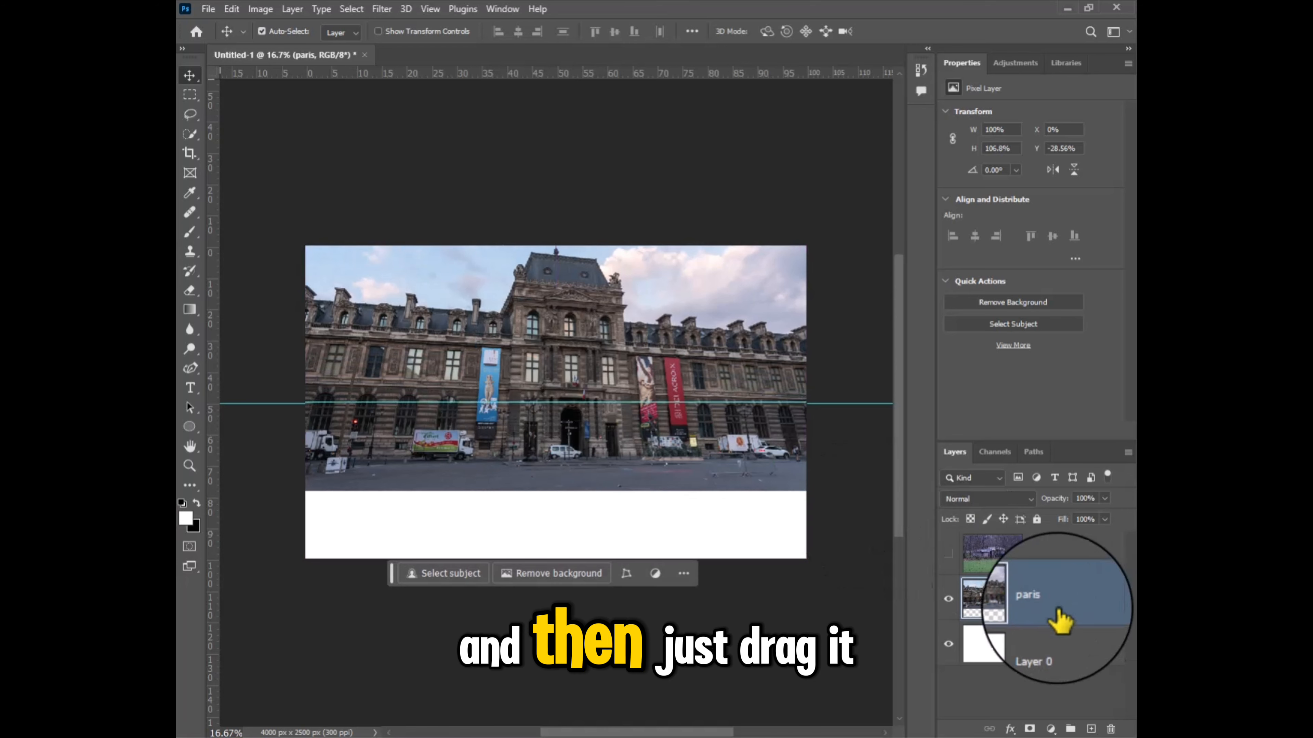
left_click(659, 427)
left_click_drag(659, 427, 660, 434)
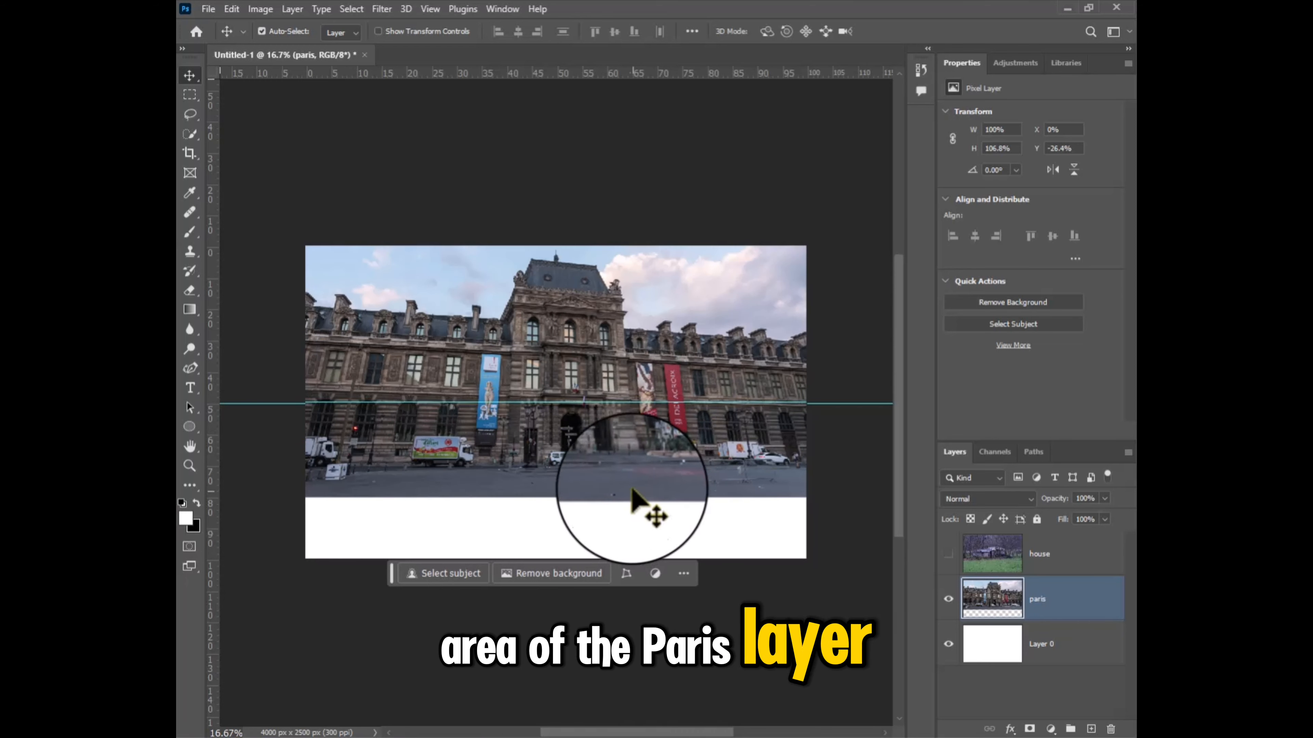
left_click(672, 486)
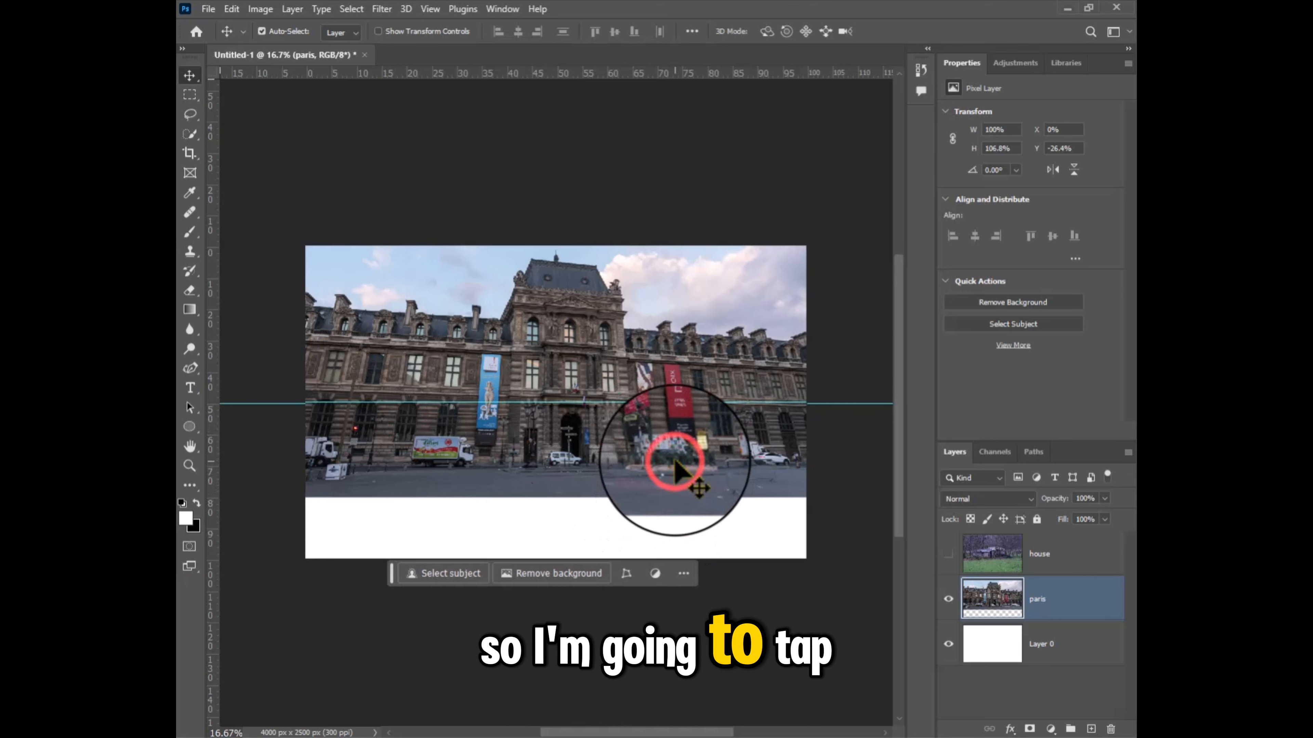
Step: Select the part of the paris layer below the 50% guide with the Rectangular Marquee, delete it and deselect
key("m")
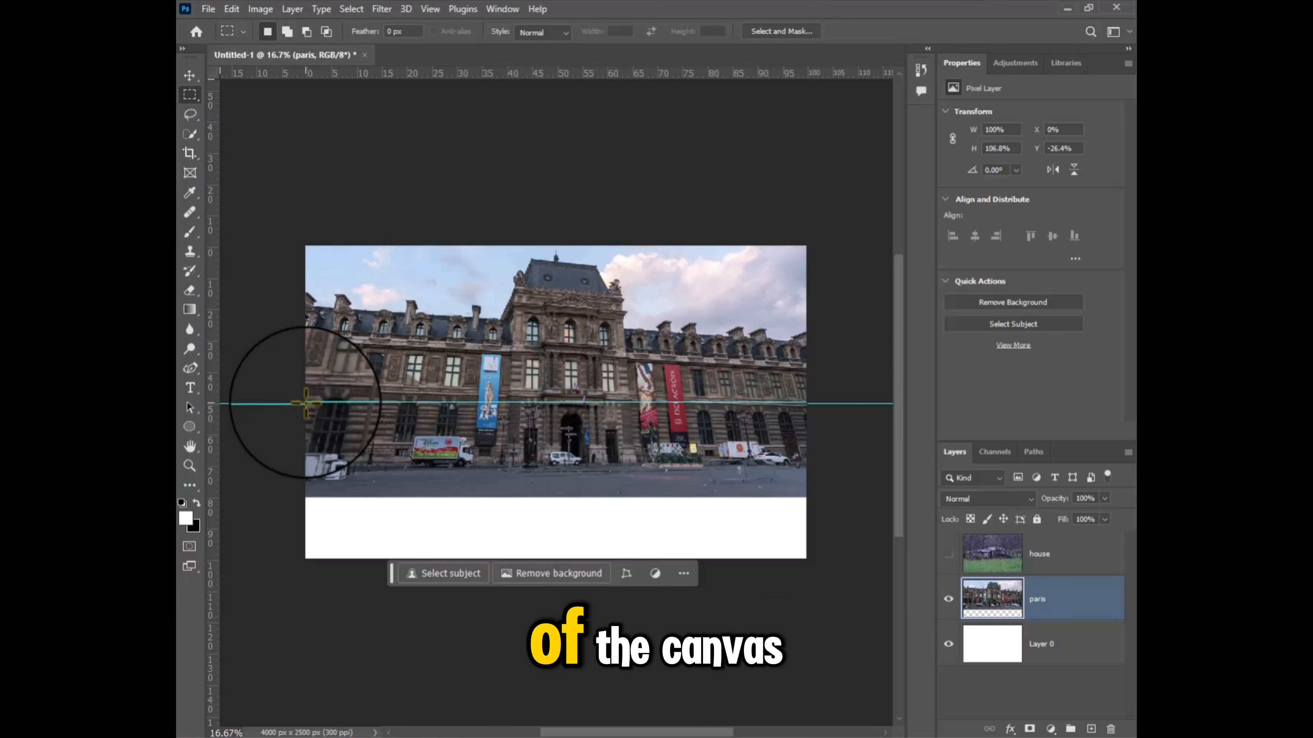
left_click_drag(305, 403, 812, 530)
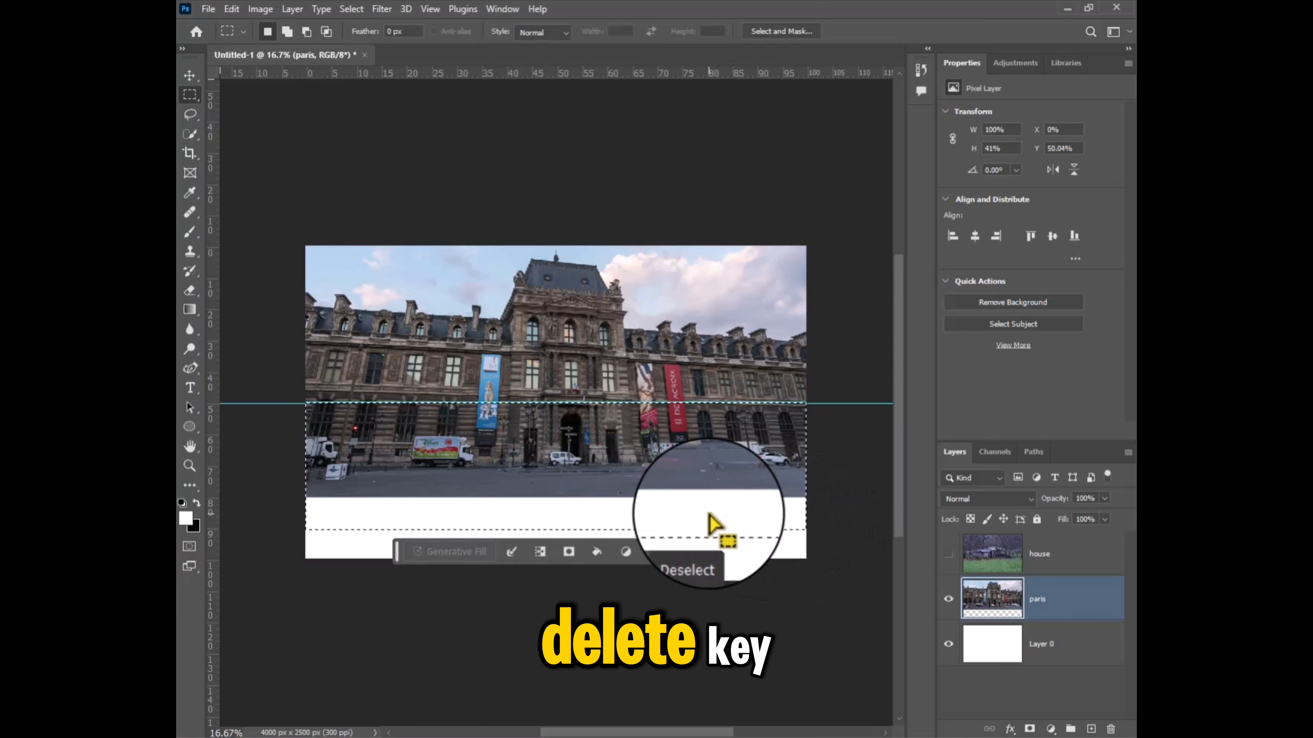
key("Delete")
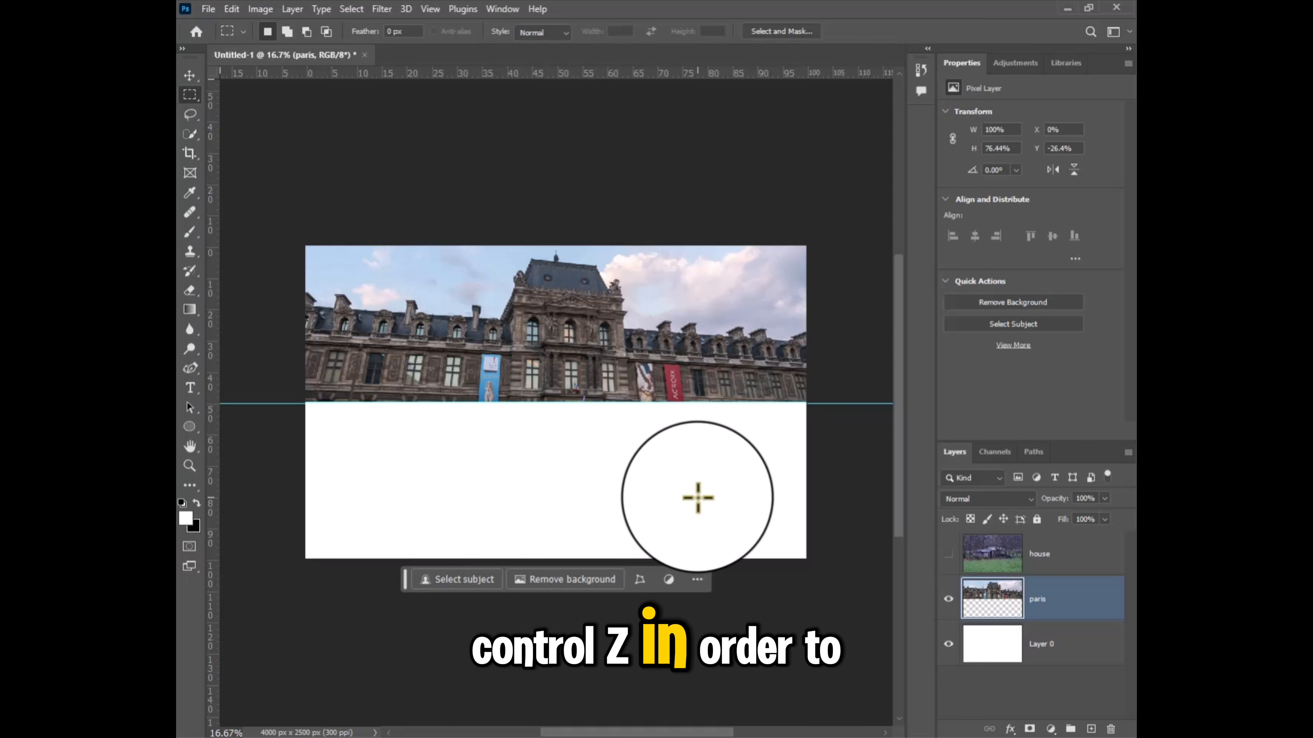
Step: Undo the deselection and deletion on the paris layer, delete the selected lower part again and clear the selection
key("ctrl+z")
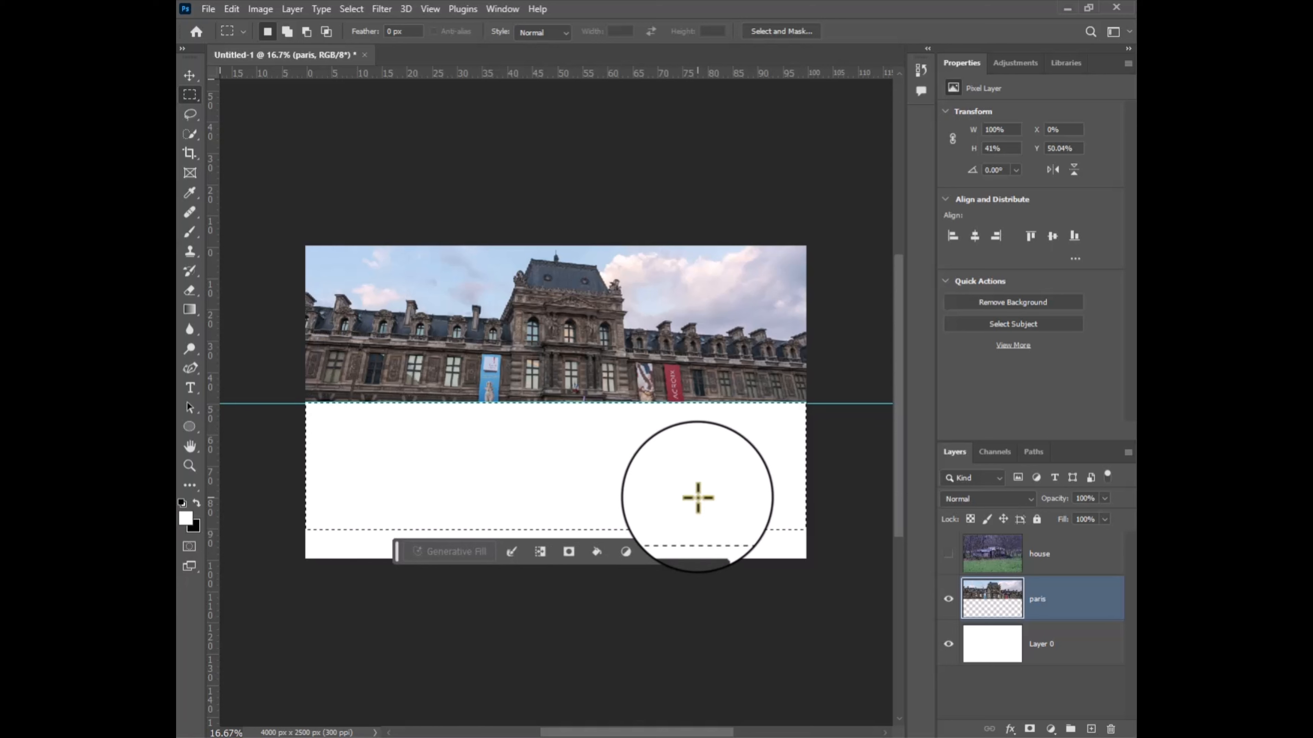
key("ctrl+z")
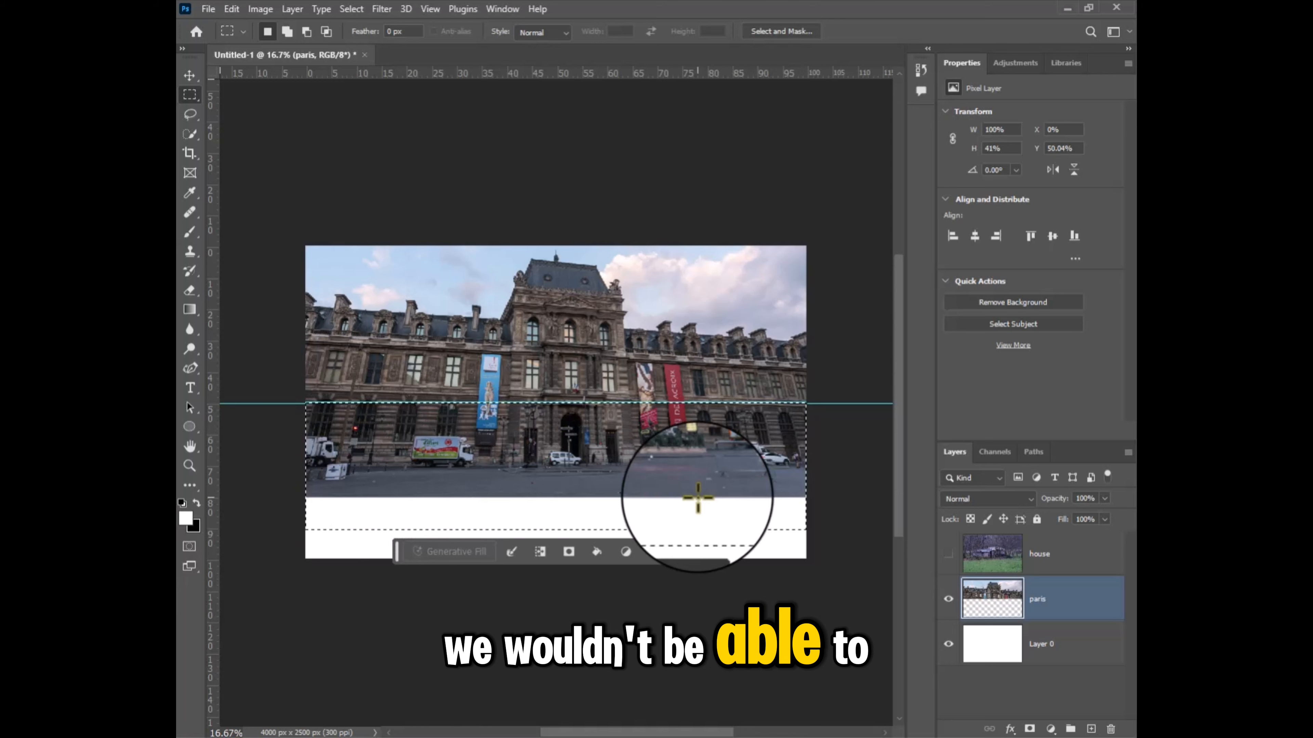
key("Delete")
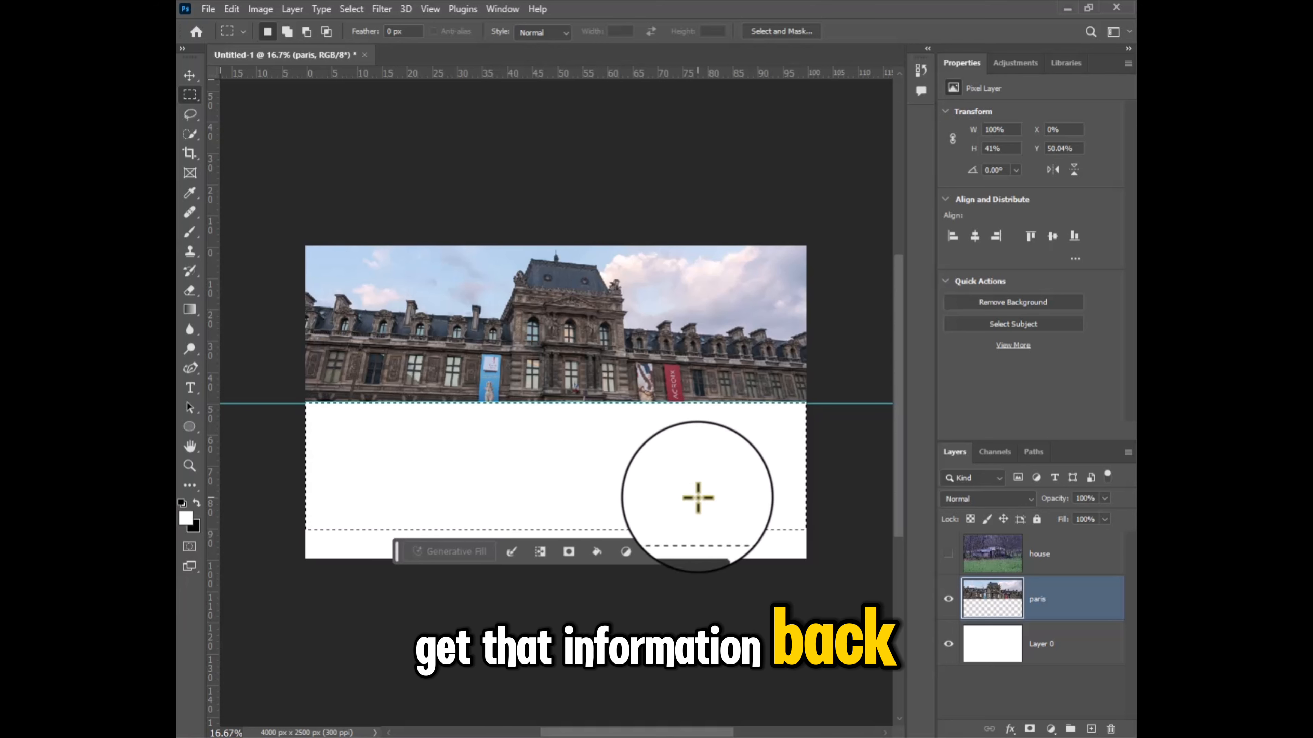
left_click(684, 548)
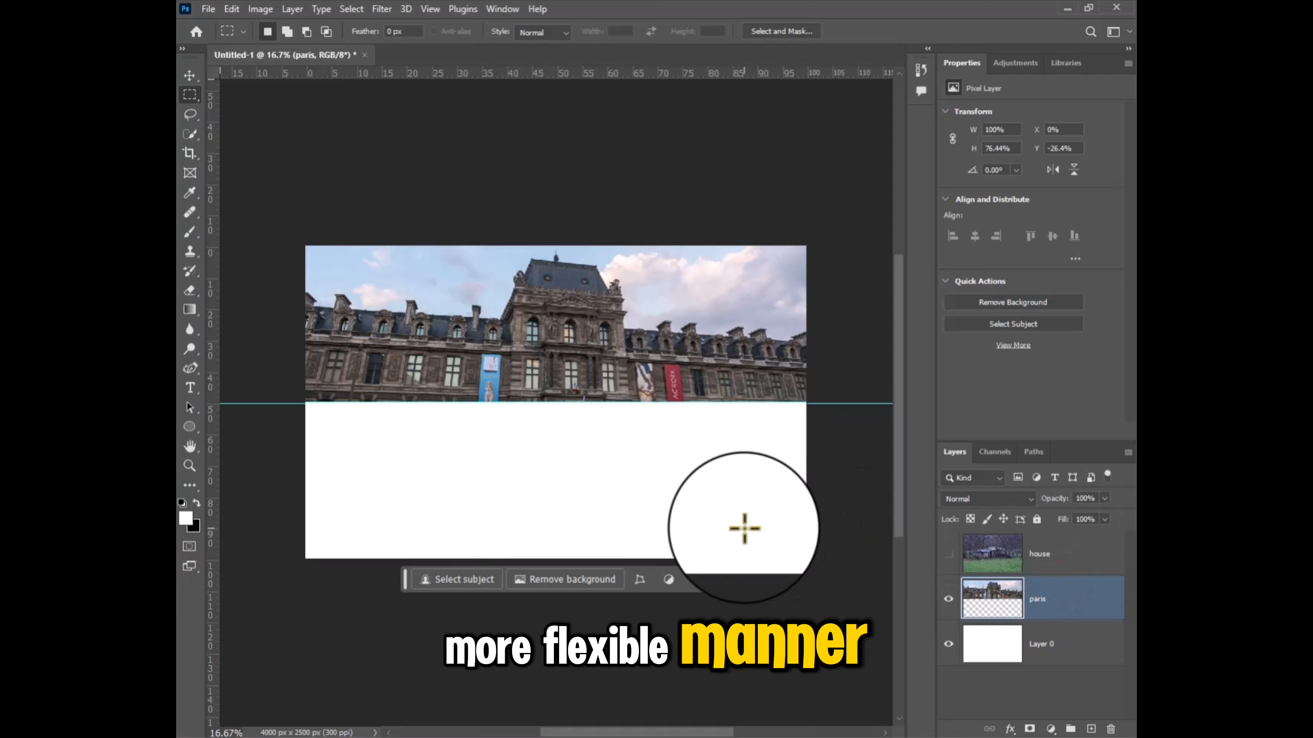
Step: Show and select the house layer, and draw a rectangular frame over the canvas's upper half with the Frame tool, ending at the guide
left_click(948, 553)
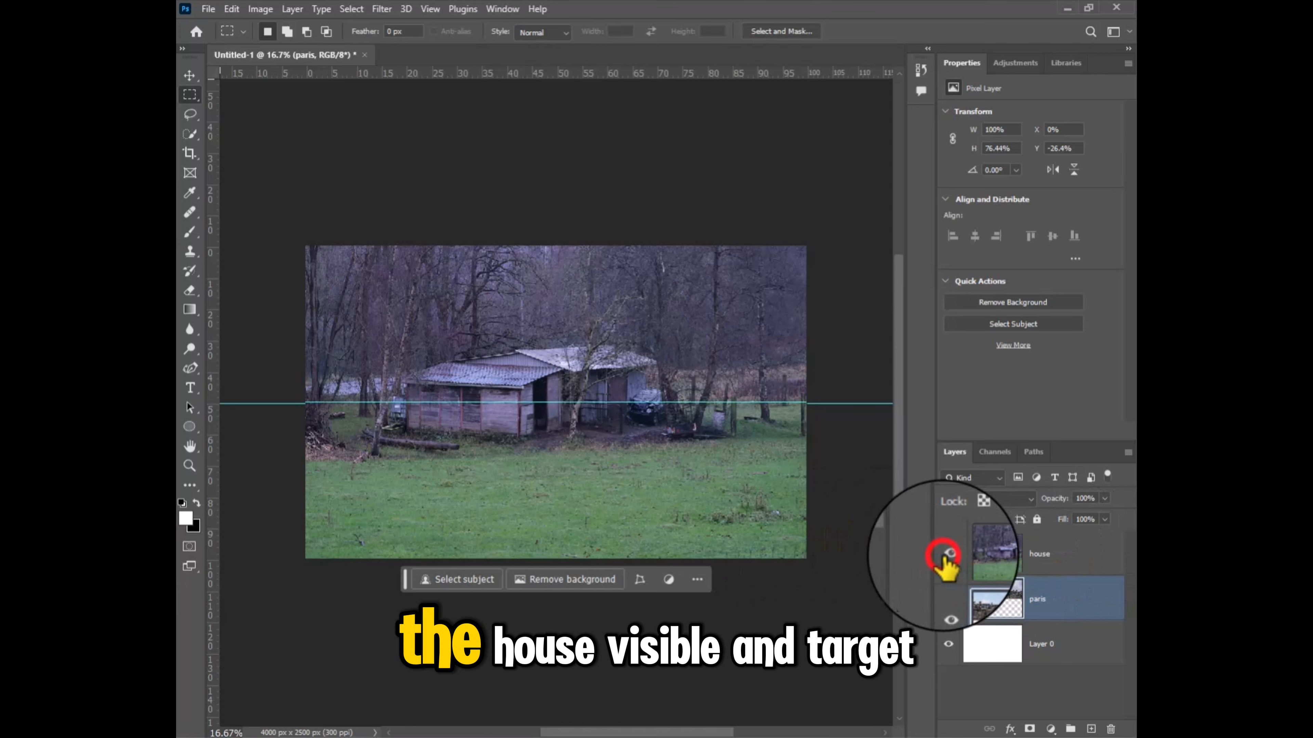
left_click(1064, 555)
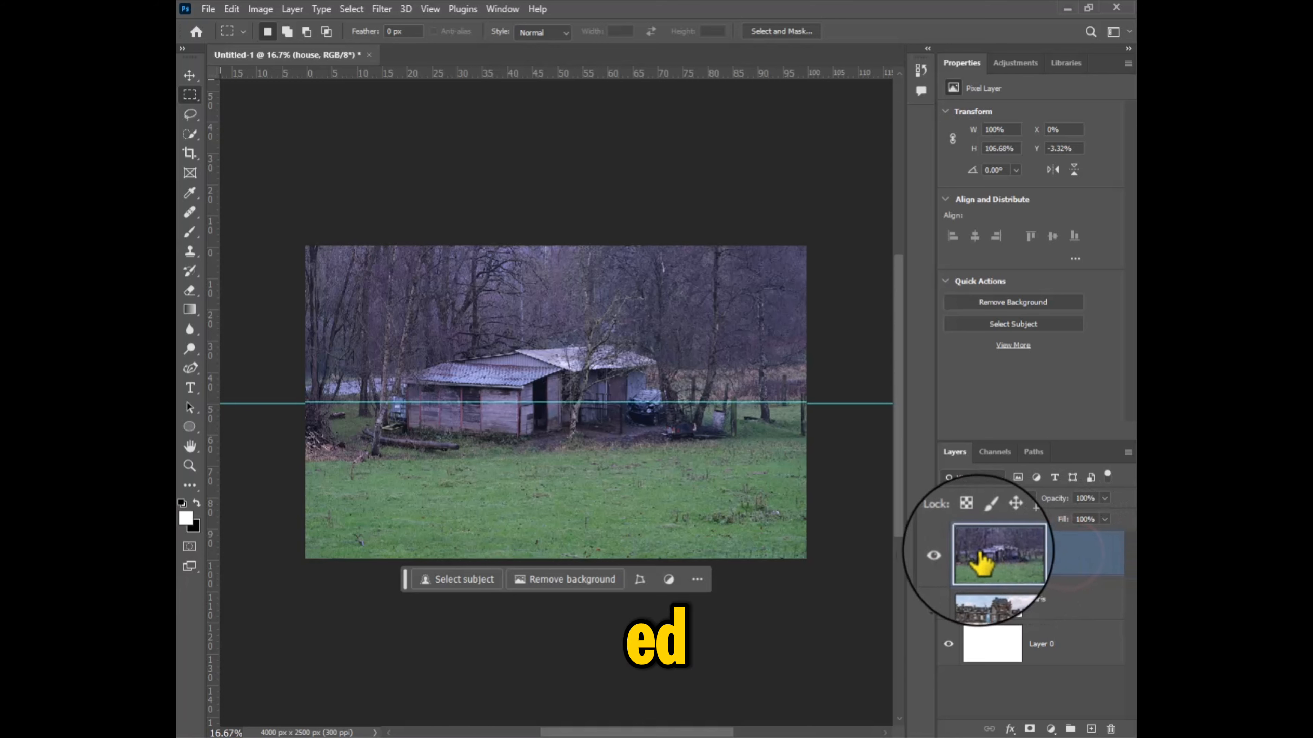
left_click(186, 176)
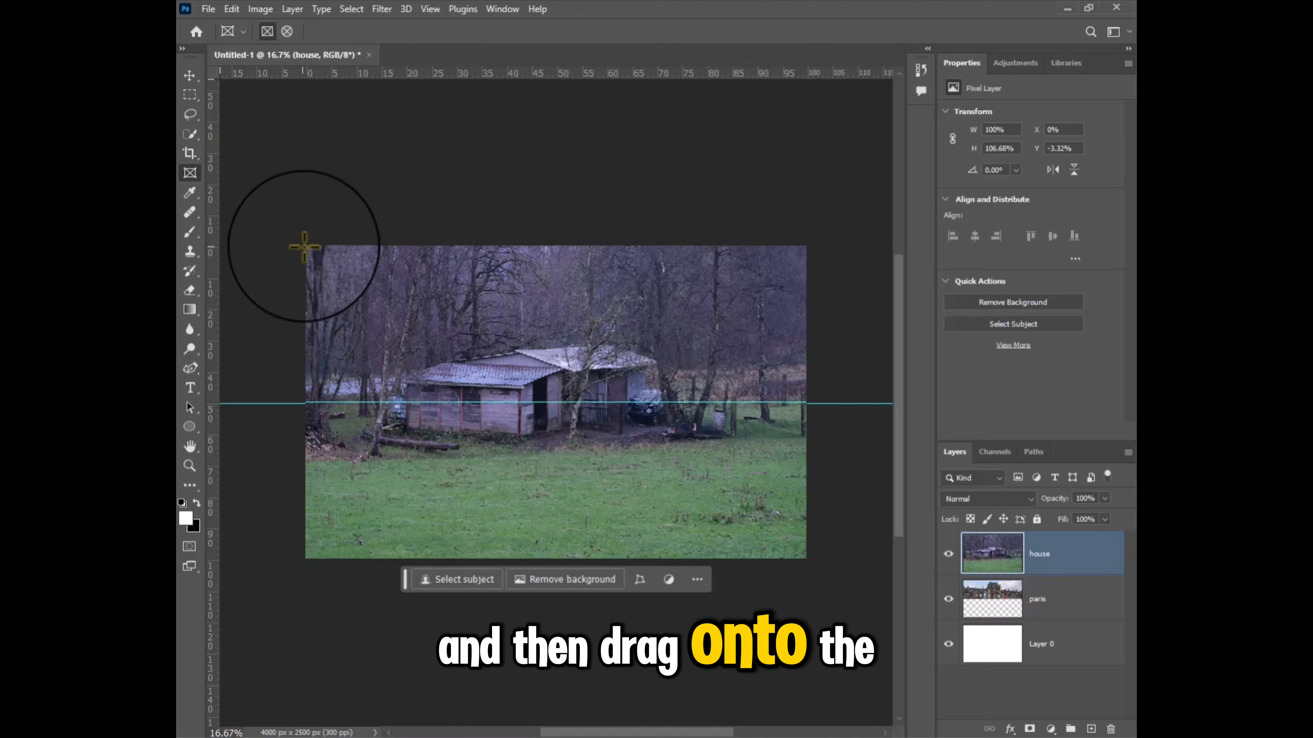
left_click_drag(305, 247, 805, 403)
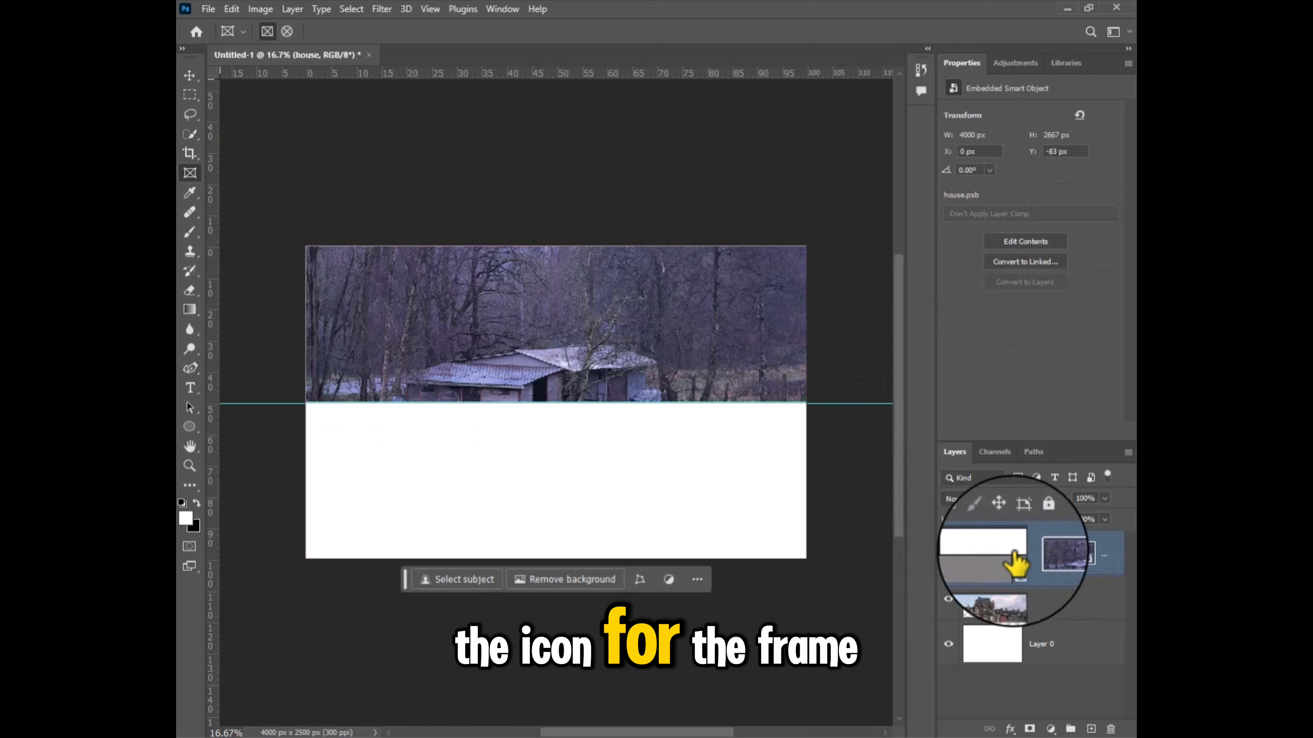
Step: Select the house frame, switch to the image inside it and reposition that image within the frame to about Y -82 px
left_click(988, 566)
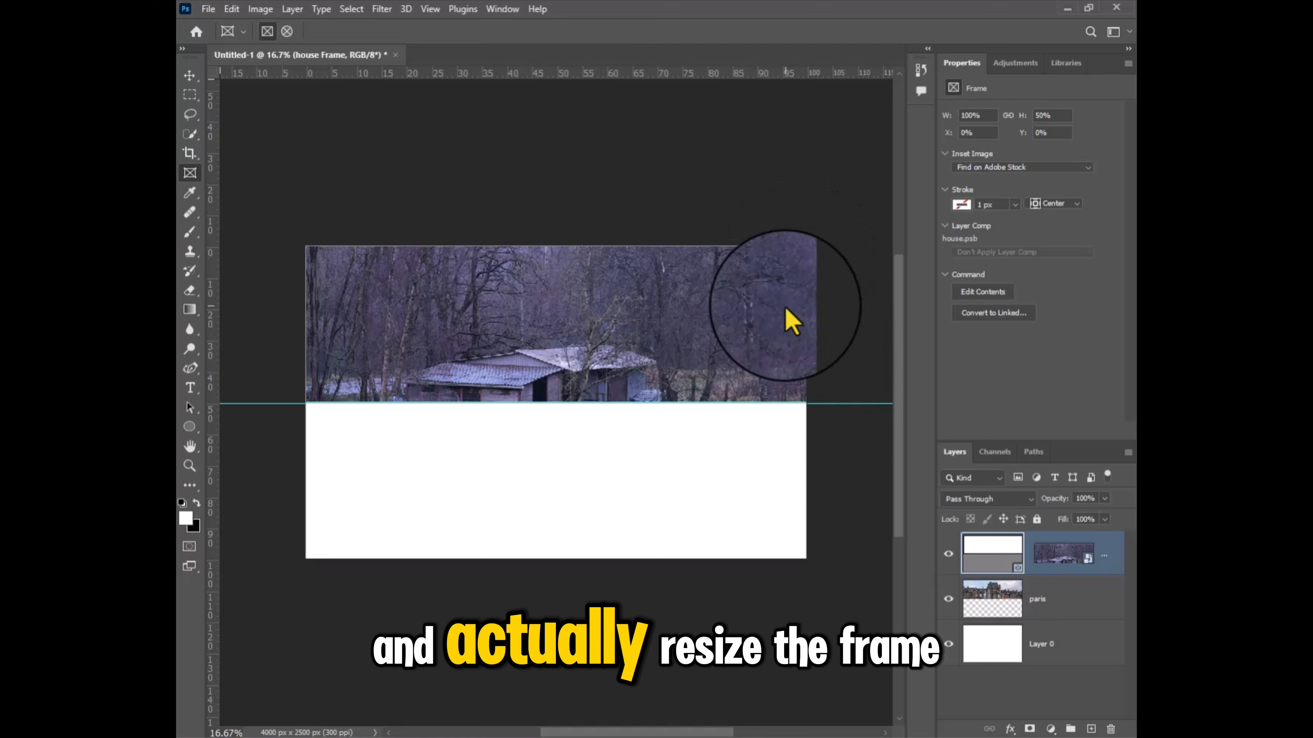
left_click(986, 542)
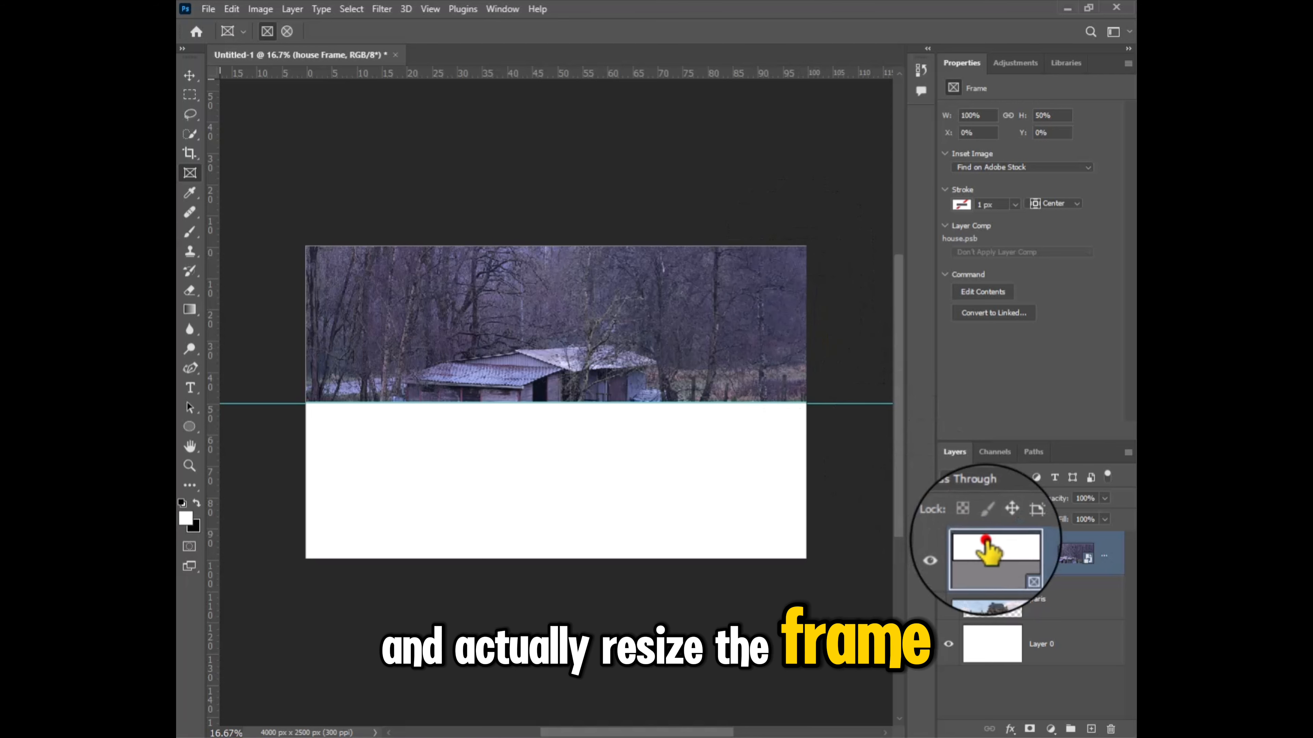
left_click(764, 319)
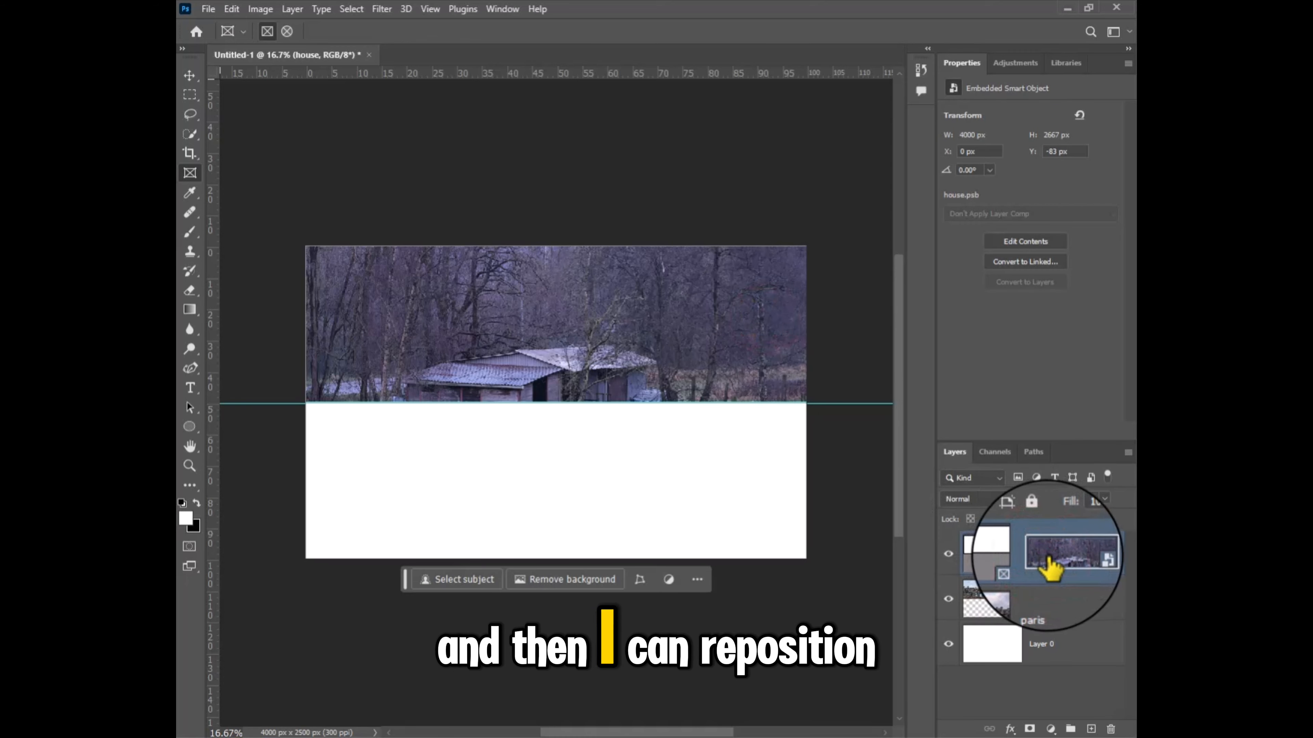
left_click(720, 342)
left_click_drag(721, 342, 723, 357)
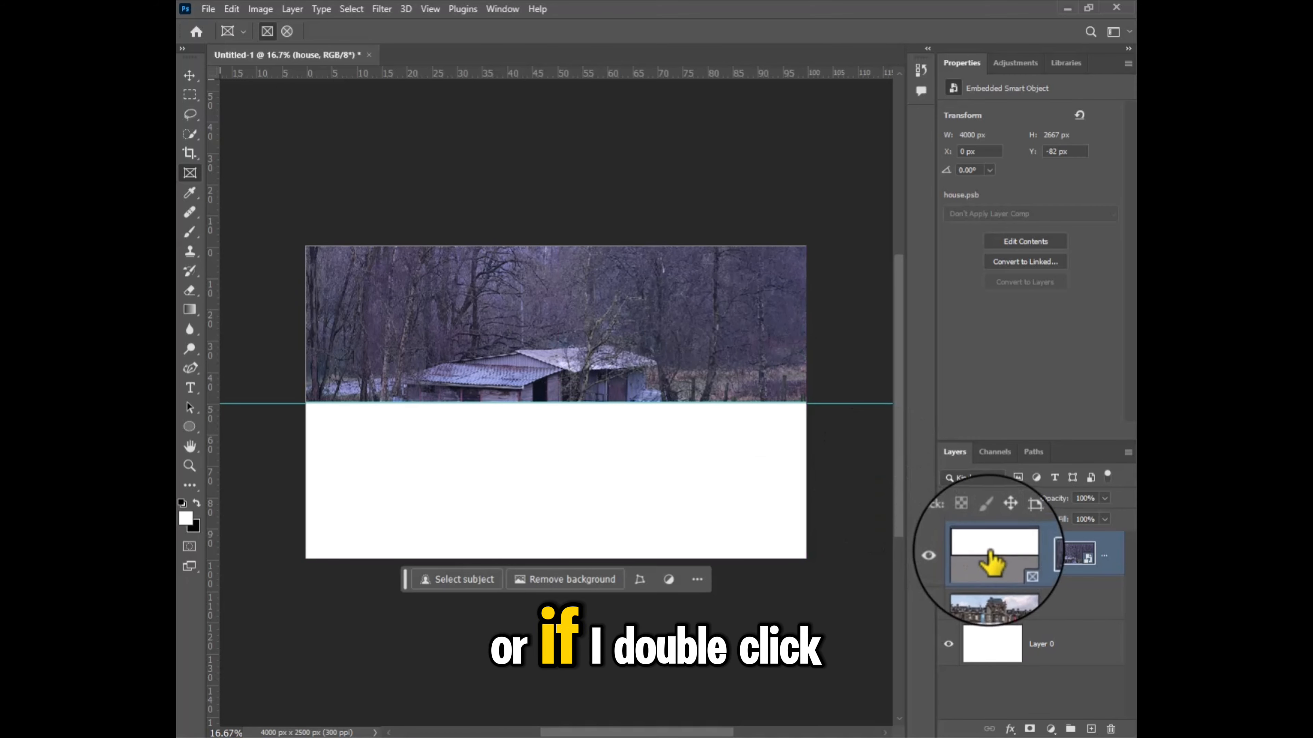
Step: Select the house frame together with its image and move both slightly, to a frame Y position of about 0.04%
left_click(726, 339)
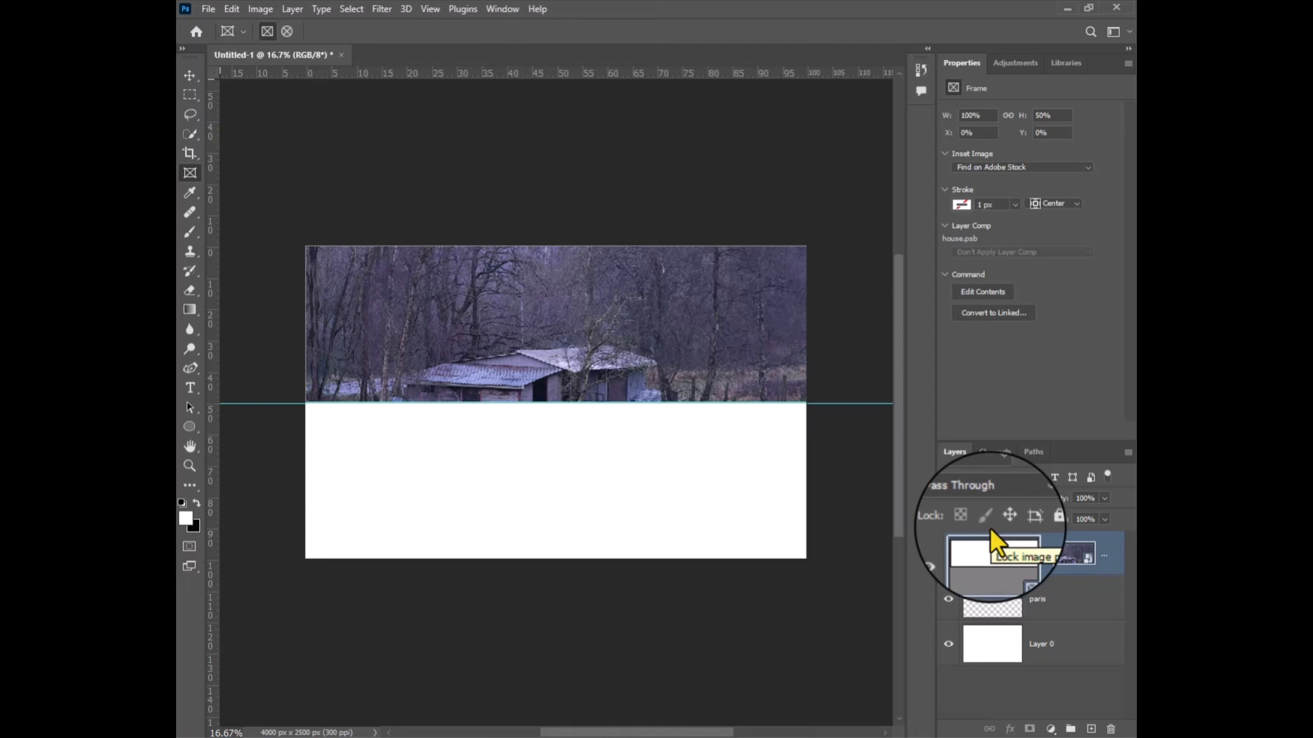
mouse_move(644, 346)
left_mouse_down()
mouse_move(624, 460)
mouse_move(671, 469)
mouse_move(652, 347)
mouse_move(655, 362)
left_mouse_up()
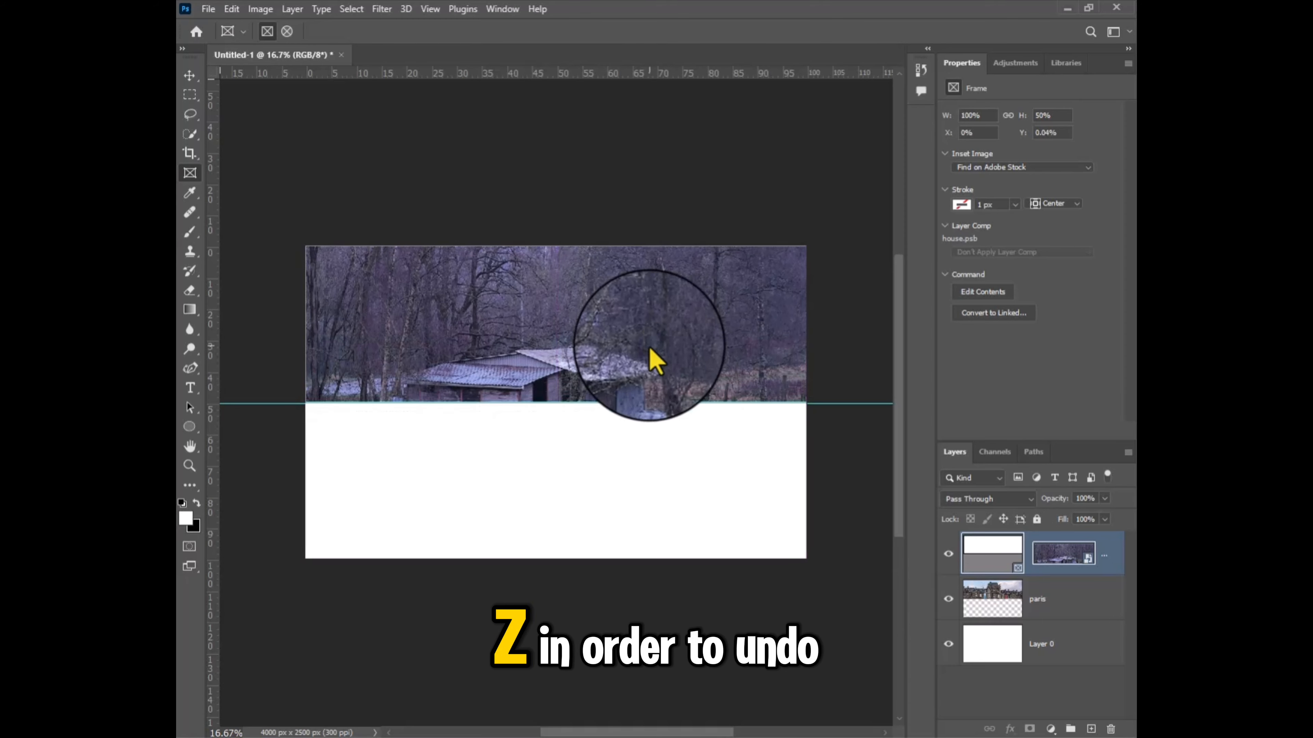